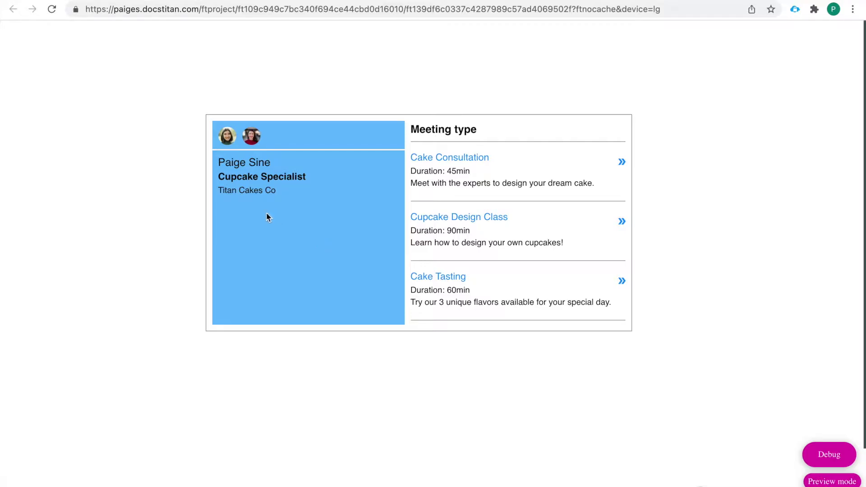
Book a Cupcake Design Class with the cake baker for 12/09/2021, 06:00–07:30, and confirm the slot
{"action": "left_click", "coordinate": [228, 138]}
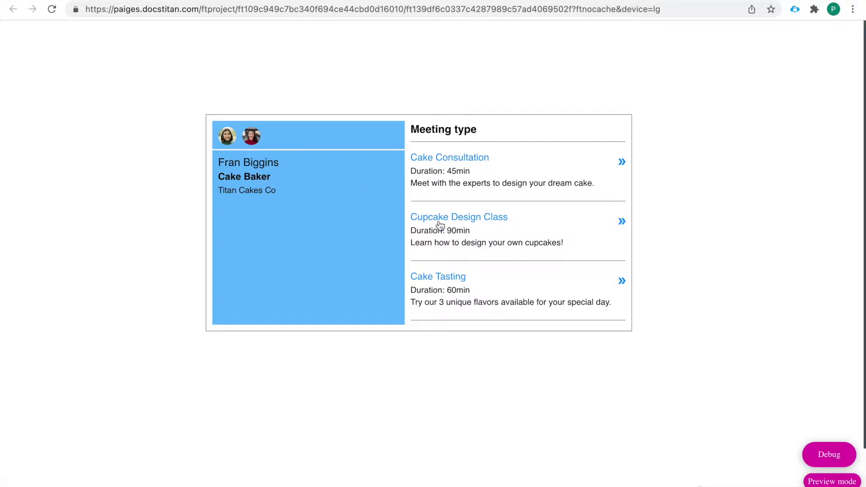
{"action": "left_click", "coordinate": [442, 221]}
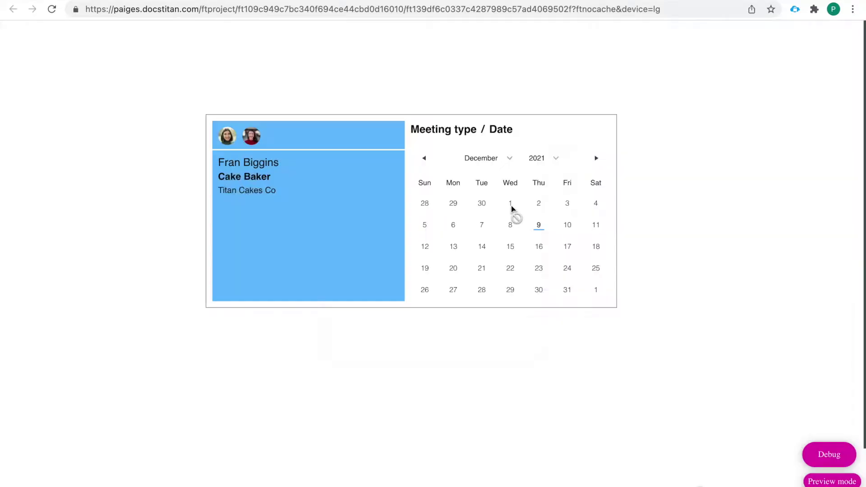
{"action": "left_click", "coordinate": [567, 225]}
{"action": "left_click", "coordinate": [553, 251]}
{"action": "left_click", "coordinate": [569, 252]}
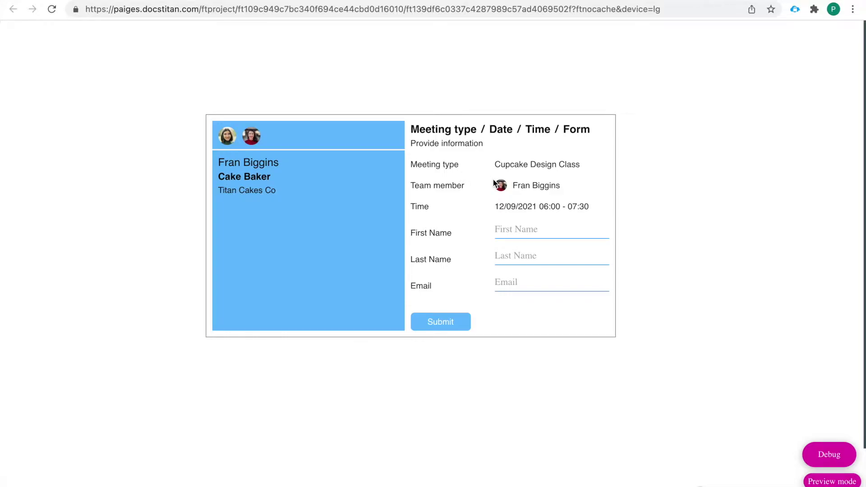
Fill in the attendee's first name, last name and e-mail address on the booking form
{"action": "left_click", "coordinate": [508, 229]}
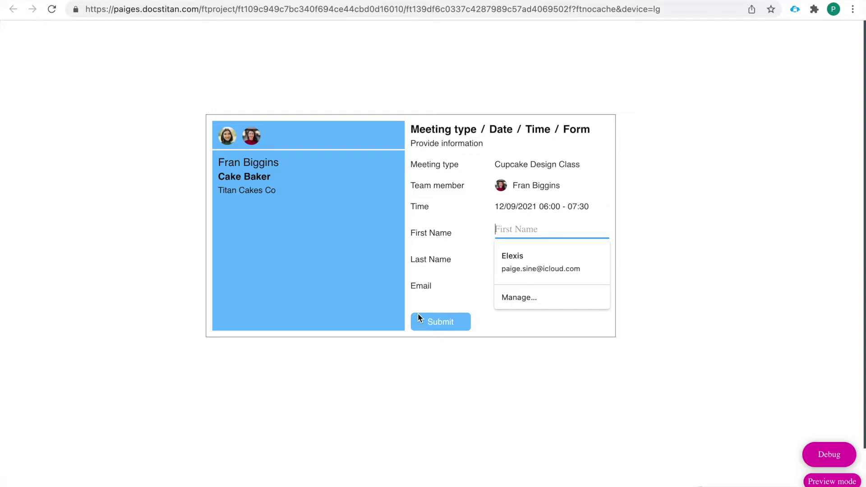
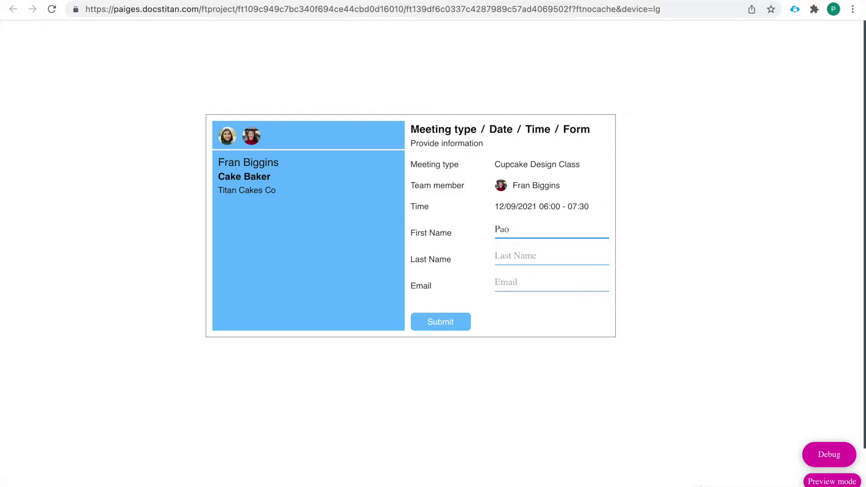
{"action": "left_click", "coordinate": [516, 254]}
{"action": "key", "text": "Escape"}
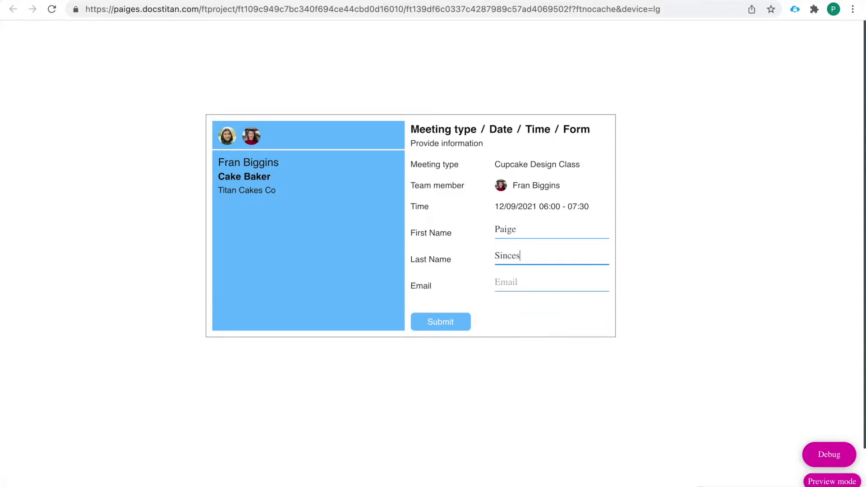
{"action": "left_click", "coordinate": [527, 282]}
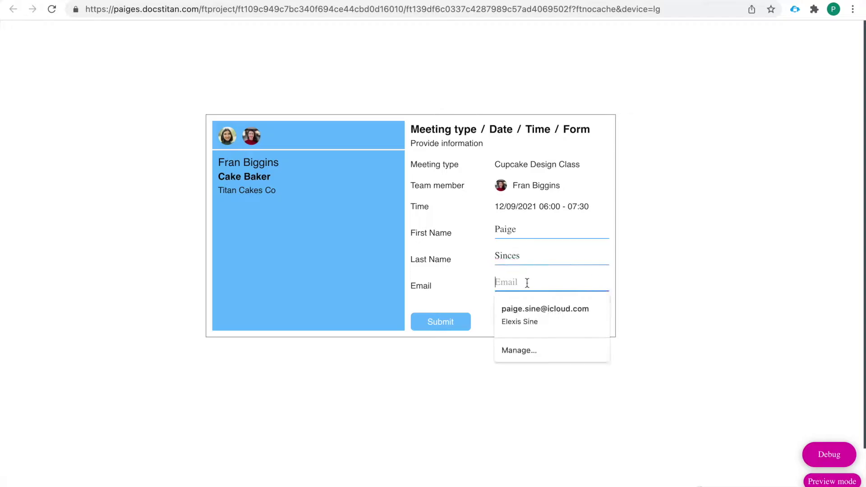
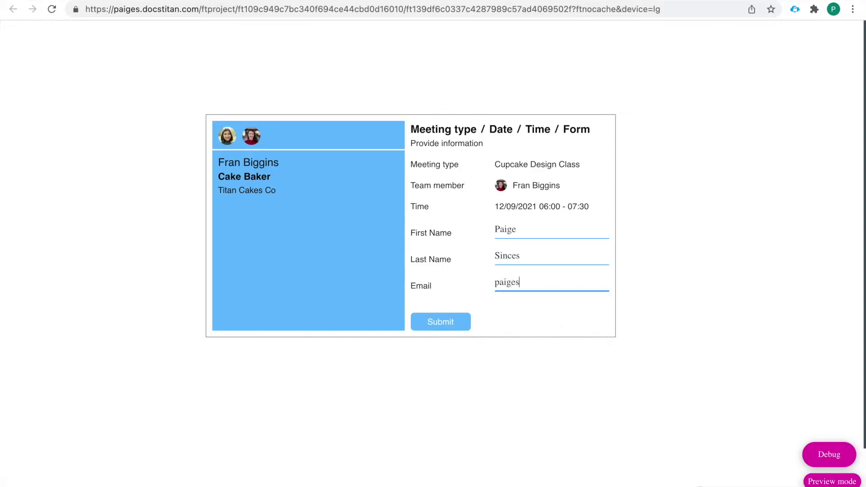
Submit and confirm the booking, then open Project Settings in the editor
{"action": "left_click", "coordinate": [442, 323]}
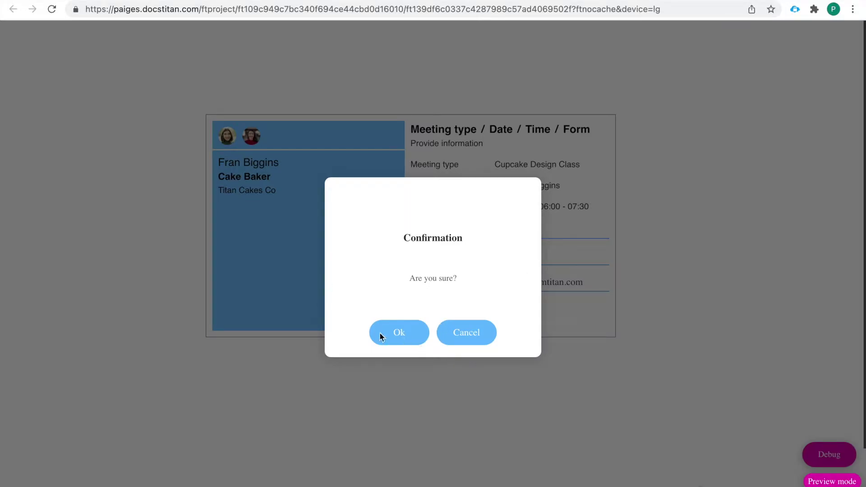
{"action": "left_click", "coordinate": [397, 335]}
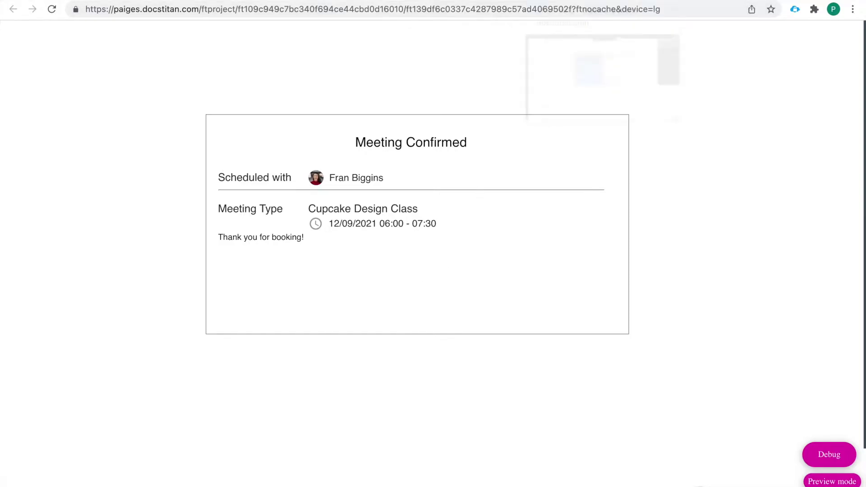
{"action": "left_click", "coordinate": [564, 0]}
{"action": "left_click", "coordinate": [15, 91]}
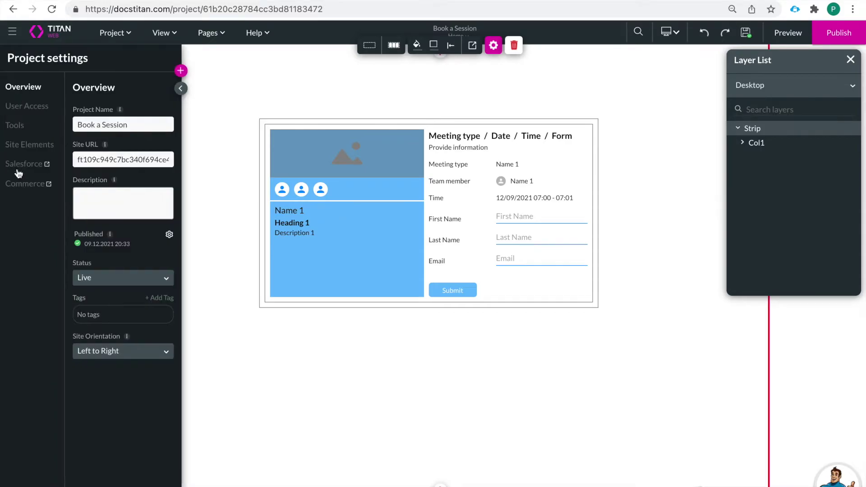
Open the Salesforce integration from Project Settings and view its Integration Logs
{"action": "left_click", "coordinate": [23, 165]}
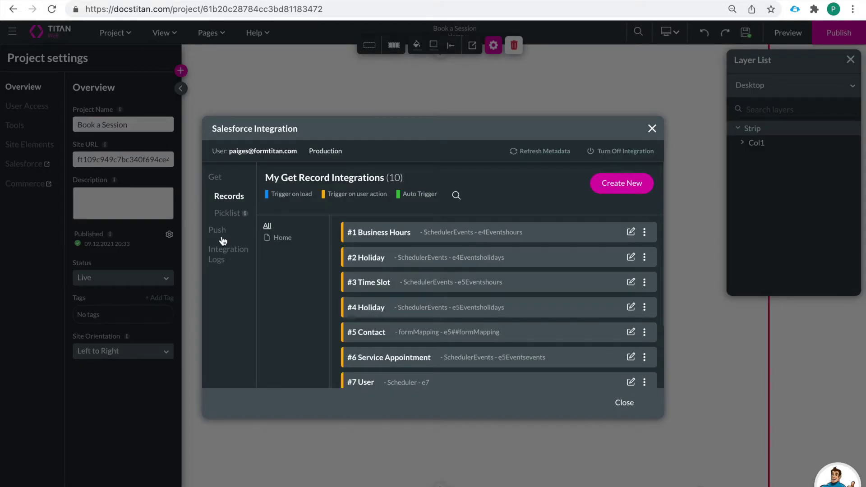
{"action": "left_click", "coordinate": [225, 257]}
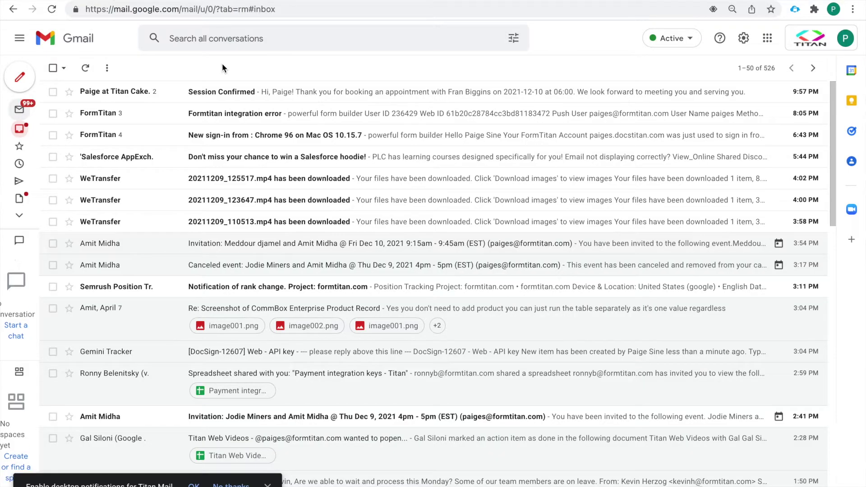
Open the Session Confirmed email and highlight the booked date 2021-12-10 at 06:00
{"action": "left_click", "coordinate": [270, 91]}
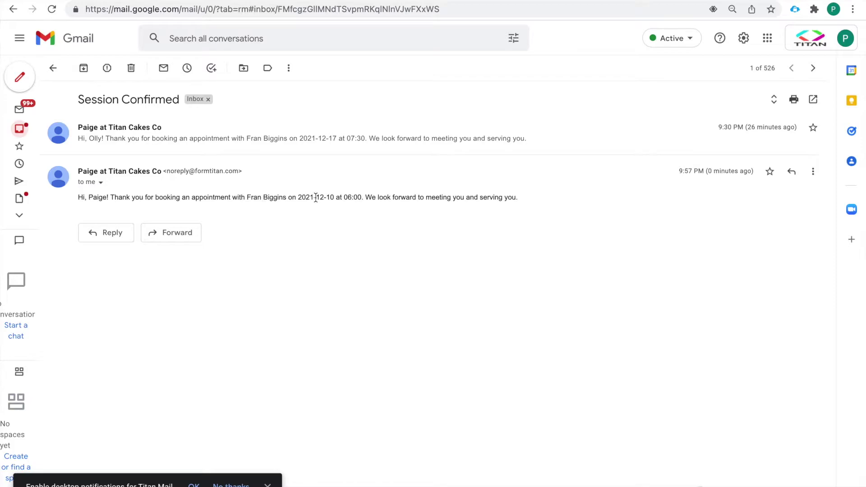
{"action": "left_click_drag", "start_coordinate": [298, 197], "coordinate": [364, 199]}
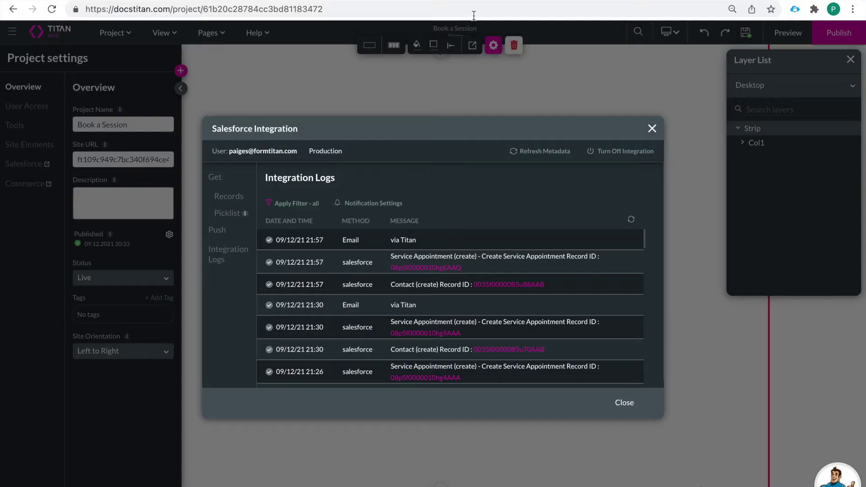
Close the Salesforce dialog and project settings, then open the Scheduler's settings
{"action": "left_click", "coordinate": [650, 131]}
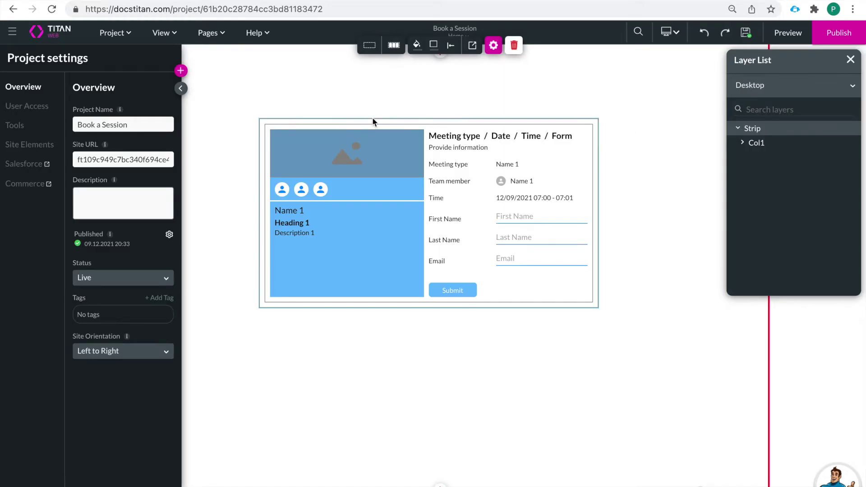
{"action": "left_click", "coordinate": [182, 90]}
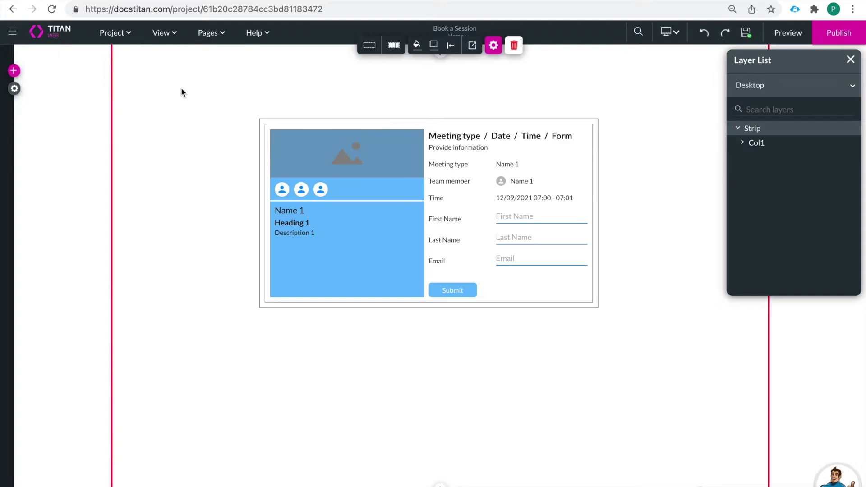
{"action": "left_click", "coordinate": [401, 211]}
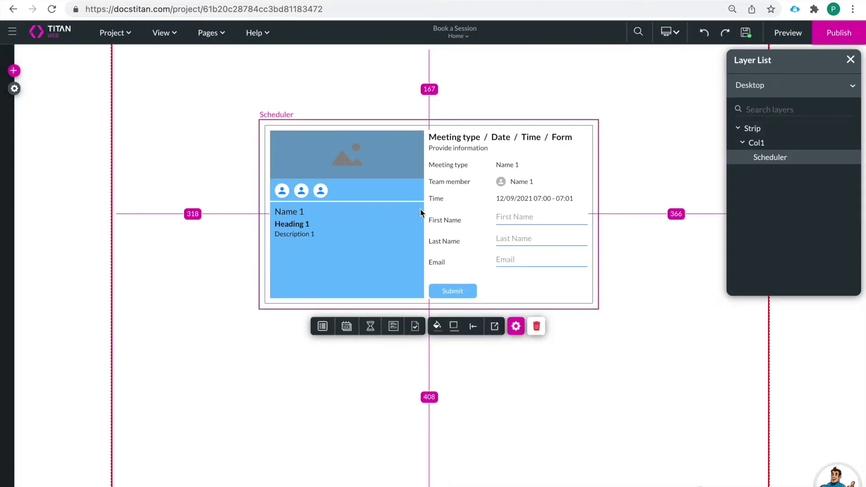
{"action": "left_click", "coordinate": [516, 327]}
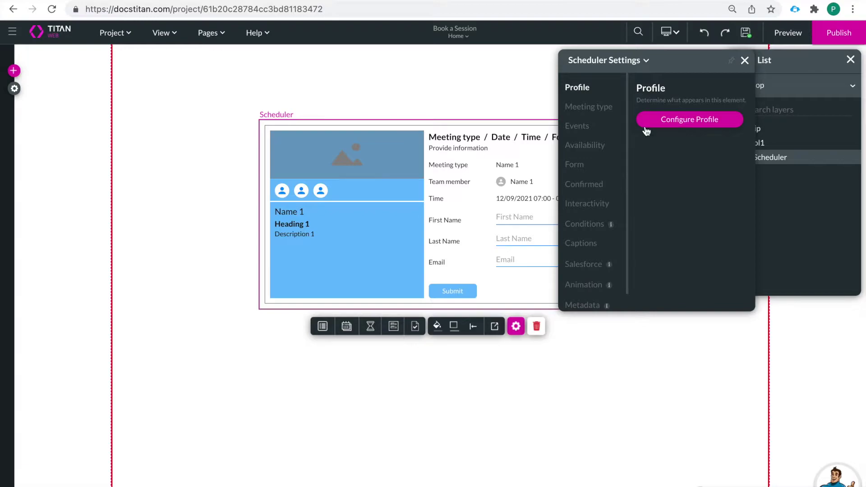
Review the Meeting Type, Events and Availability settings, then open the Form's Salesforce configuration
{"action": "left_click", "coordinate": [608, 112]}
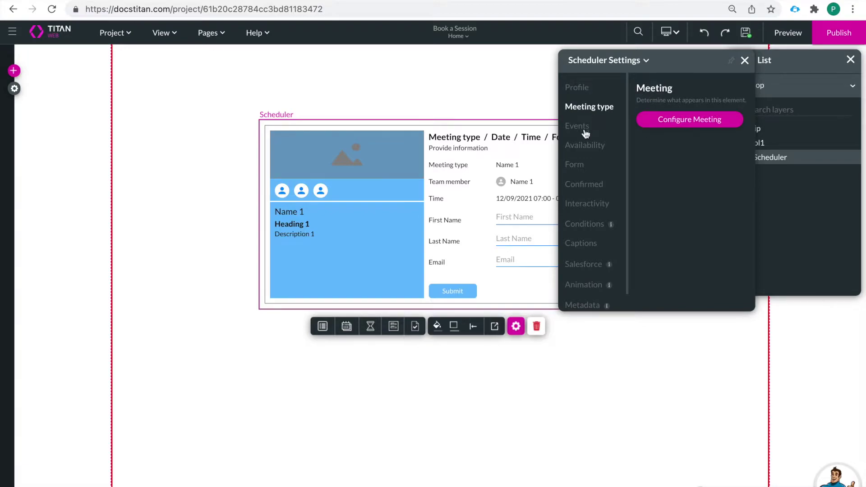
{"action": "left_click", "coordinate": [587, 129]}
{"action": "left_click", "coordinate": [588, 150]}
{"action": "left_click", "coordinate": [583, 170]}
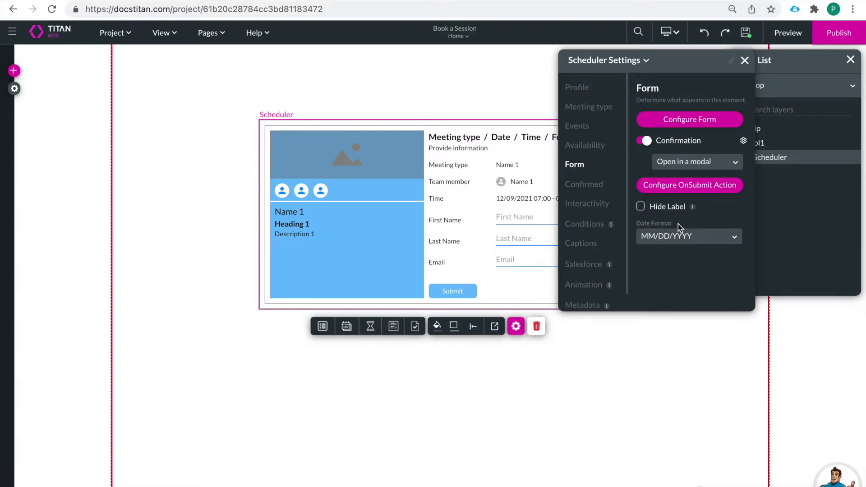
{"action": "left_click", "coordinate": [690, 121]}
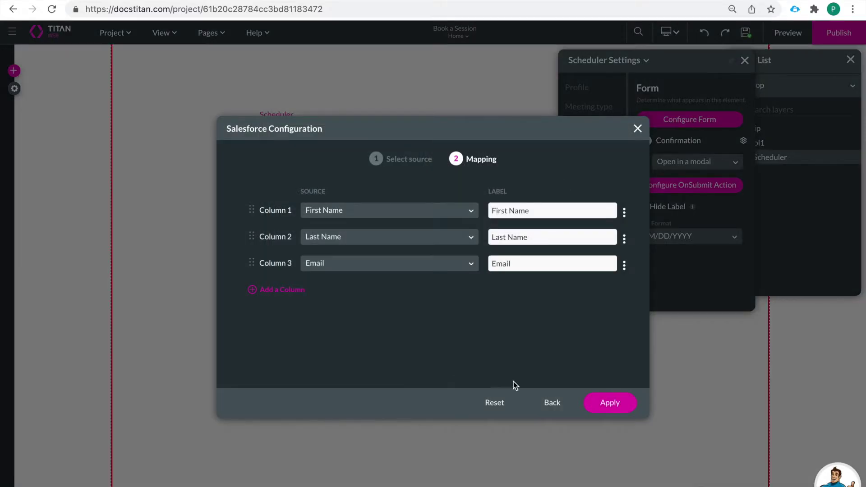
Keep the Contact source with Create, check the First Name, Last Name and Email mappings, and apply
{"action": "left_click", "coordinate": [553, 404]}
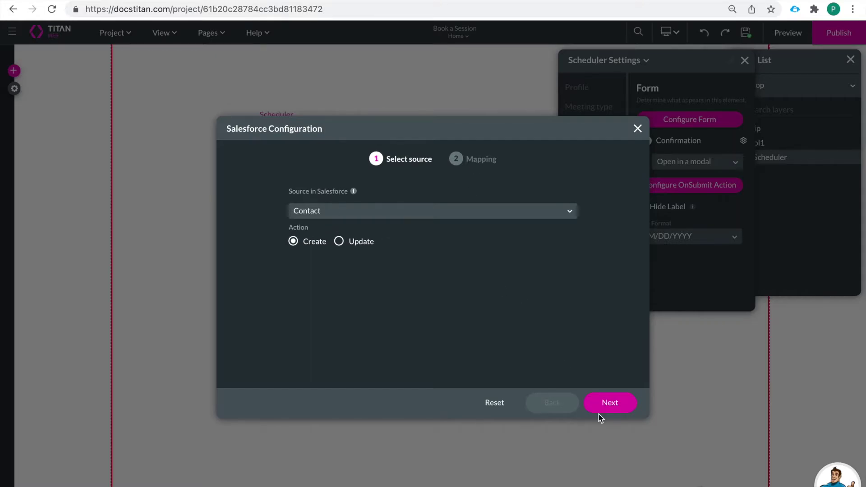
{"action": "left_click", "coordinate": [610, 409]}
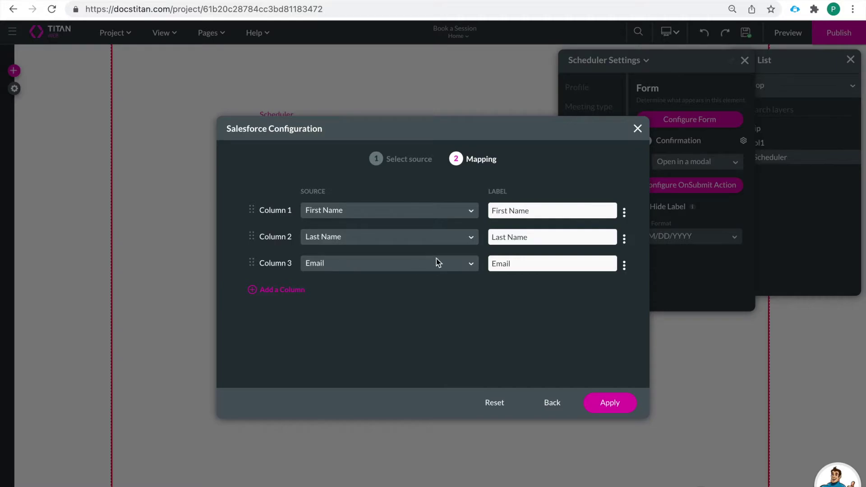
{"action": "left_click_drag", "start_coordinate": [539, 211], "coordinate": [480, 214]}
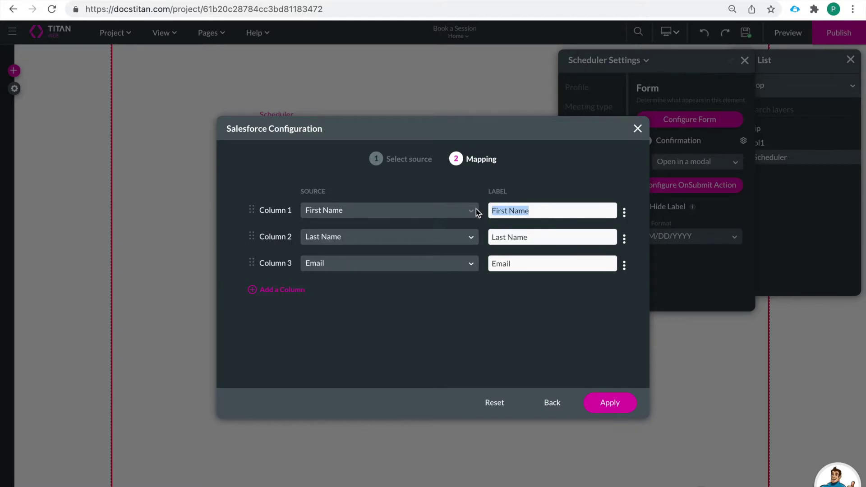
{"action": "left_click_drag", "start_coordinate": [538, 236], "coordinate": [460, 240]}
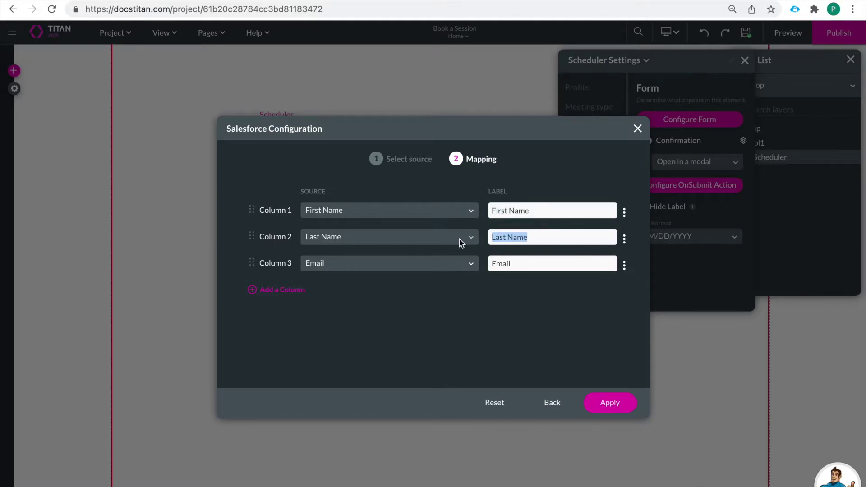
{"action": "left_click_drag", "start_coordinate": [516, 261], "coordinate": [465, 268]}
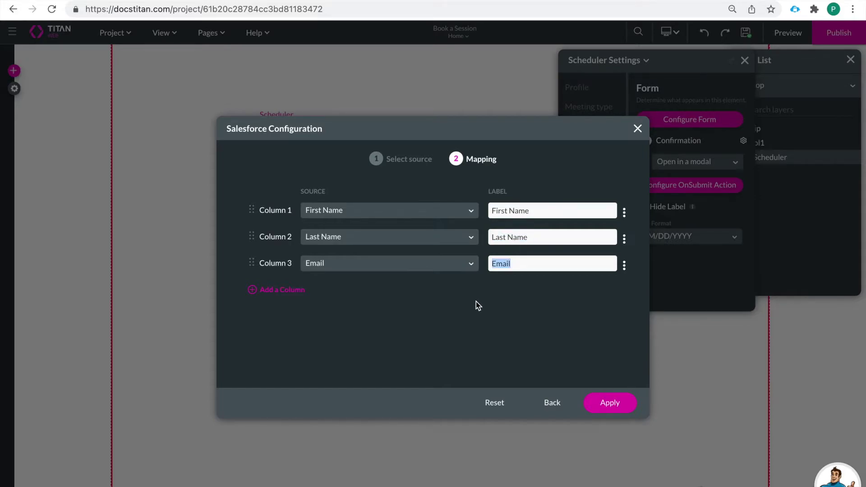
{"action": "left_click", "coordinate": [604, 406]}
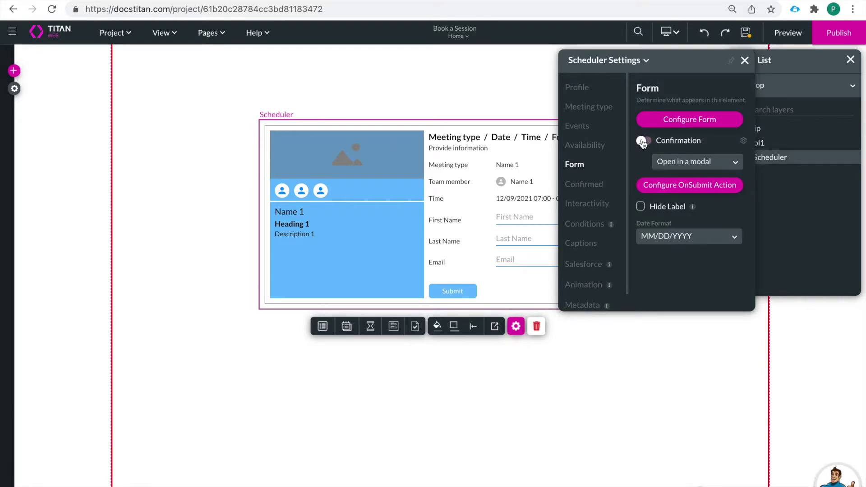
Replace the confirmation modal's message with the custom text 'Confirm Appointment'
{"action": "left_click", "coordinate": [743, 141]}
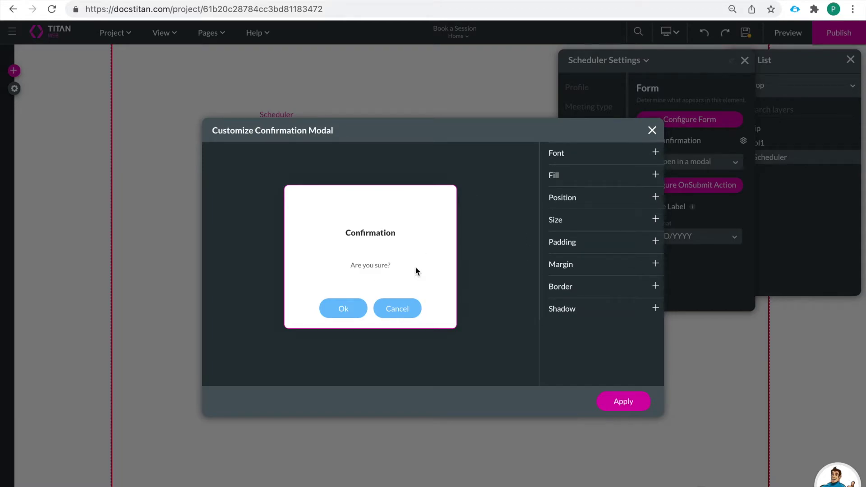
{"action": "left_click", "coordinate": [366, 264]}
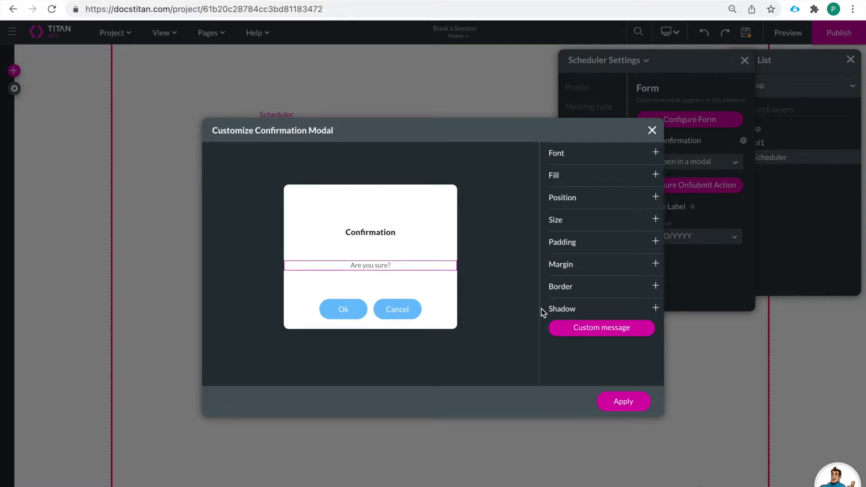
{"action": "left_click", "coordinate": [598, 332]}
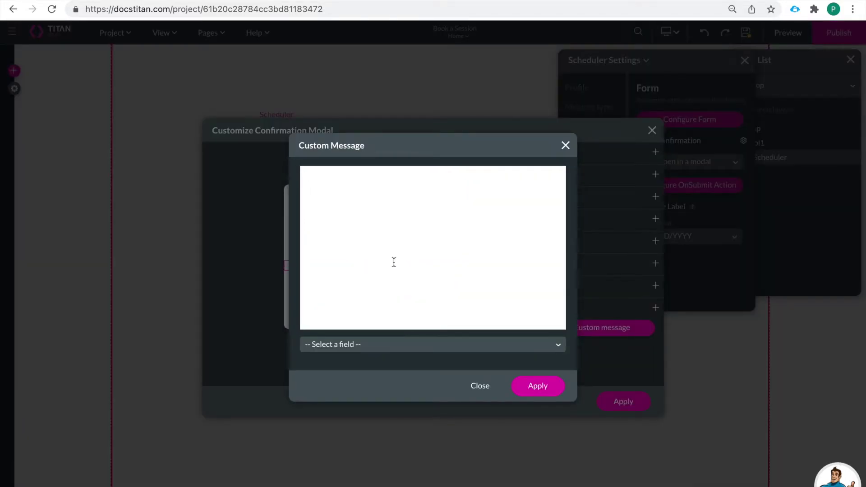
{"action": "type", "text": "Are you s"}
{"action": "key", "text": "BackSpace"}
{"action": "key", "text": "BackSpace"}
{"action": "key", "text": "BackSpace"}
{"action": "key", "text": "BackSpace"}
{"action": "key", "text": "BackSpace"}
{"action": "key", "text": "BackSpace"}
{"action": "key", "text": "BackSpace"}
{"action": "key", "text": "BackSpace"}
{"action": "type", "text": "Confirm Appointment?"}
{"action": "left_click", "coordinate": [541, 387]}
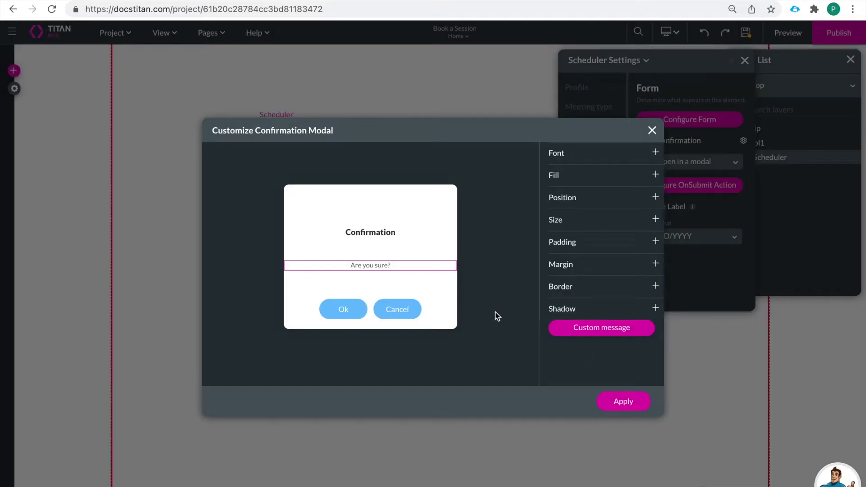
Style the confirmation message at font size 24 in blue and apply the modal customisation
{"action": "left_click", "coordinate": [573, 161]}
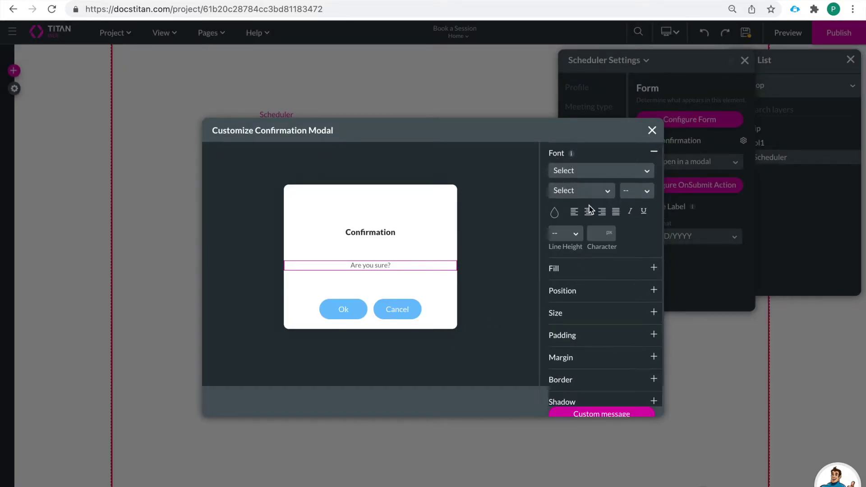
{"action": "left_click", "coordinate": [627, 191]}
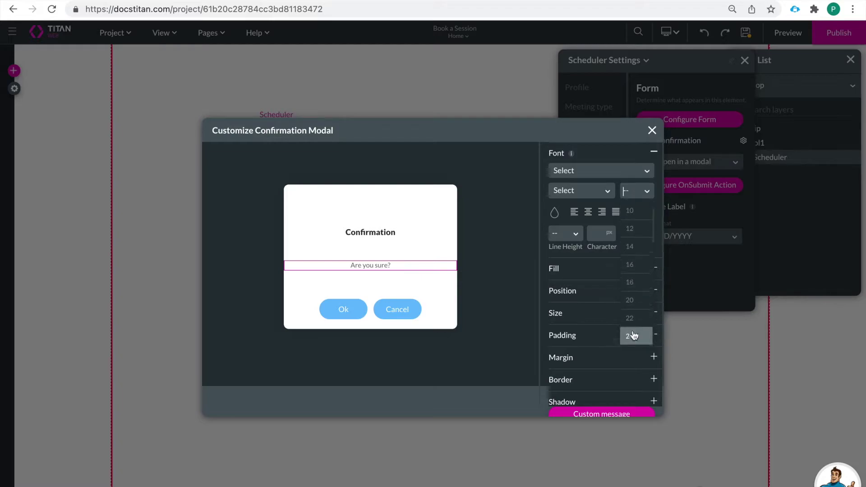
{"action": "left_click", "coordinate": [634, 333]}
{"action": "left_click", "coordinate": [556, 214]}
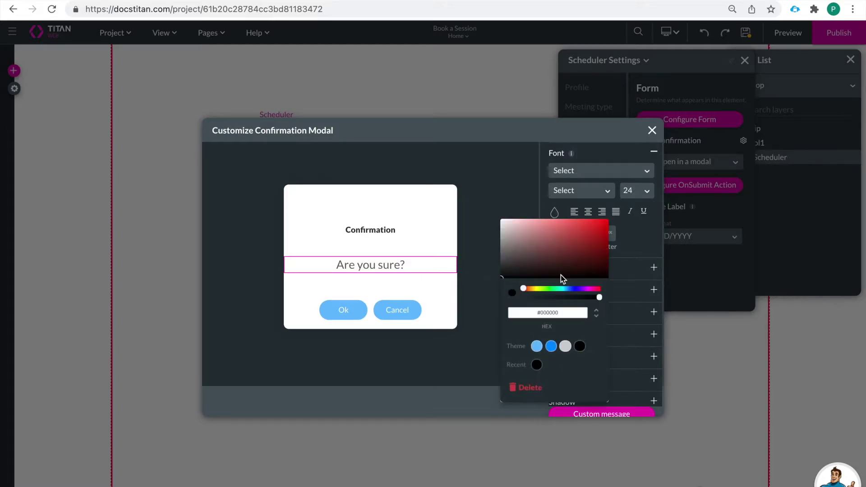
{"action": "left_click", "coordinate": [552, 348]}
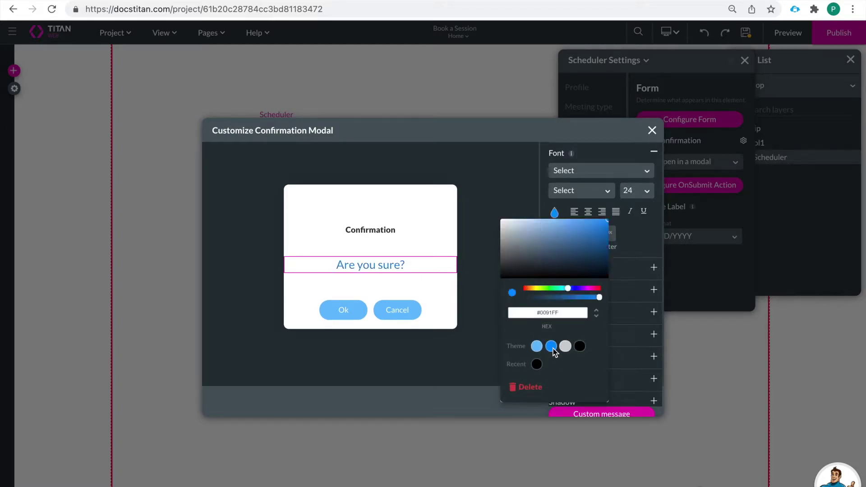
{"action": "left_click", "coordinate": [612, 356]}
{"action": "scroll", "coordinate": [612, 356], "scroll_direction": "down", "scroll_amount": 1}
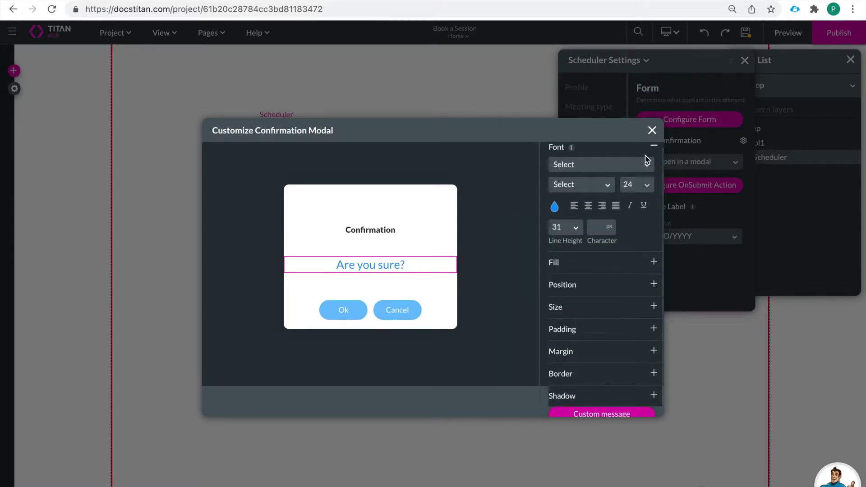
{"action": "left_click", "coordinate": [654, 147]}
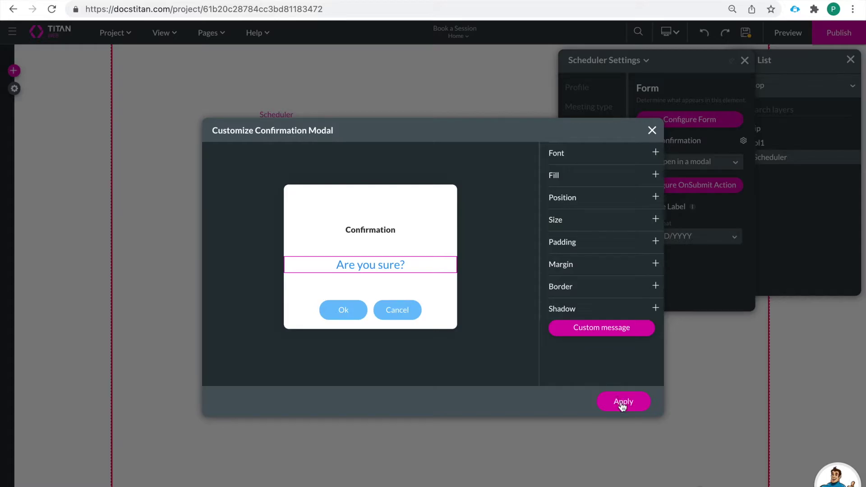
{"action": "left_click", "coordinate": [620, 402]}
{"action": "left_click", "coordinate": [708, 167]}
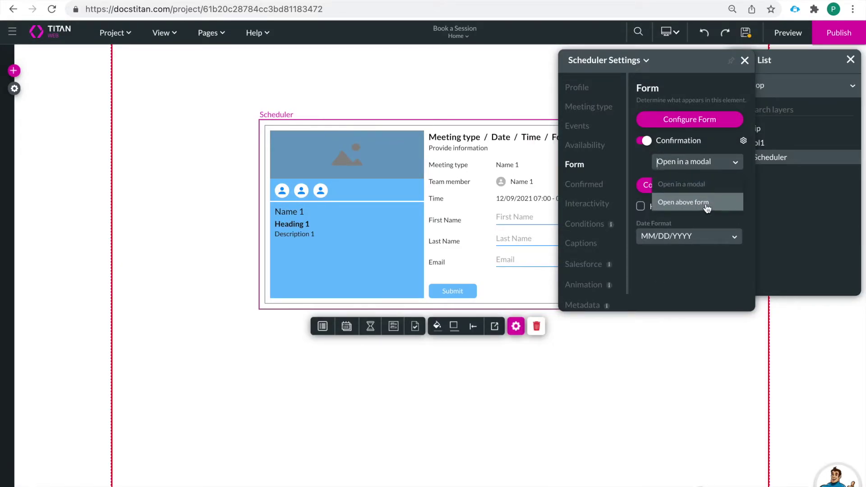
Keep the confirmation opening in a modal and open the form's OnSubmit action rules
{"action": "left_click", "coordinate": [705, 186]}
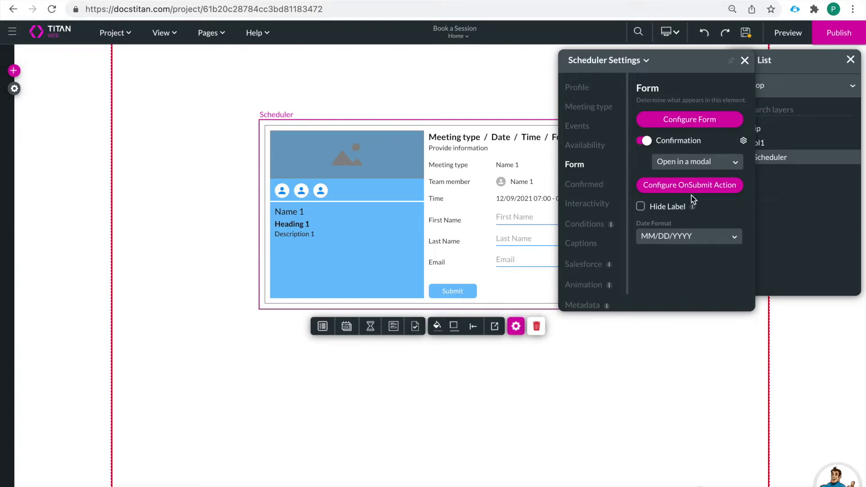
{"action": "left_click", "coordinate": [698, 193]}
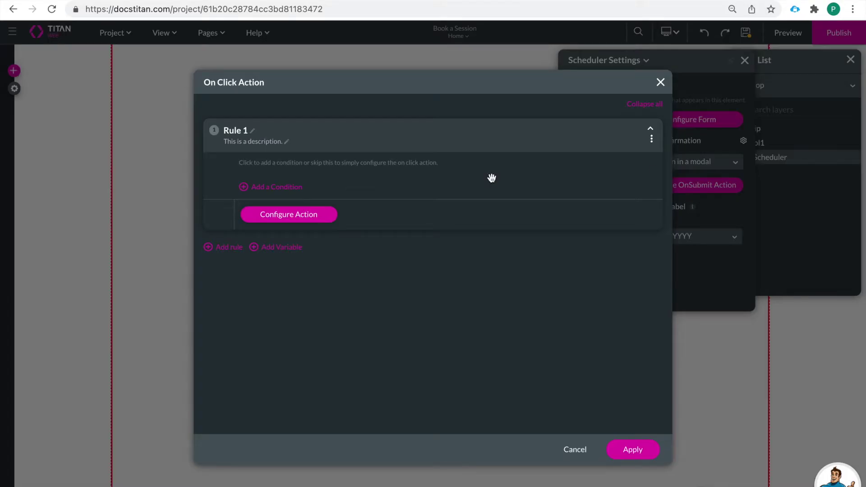
Show Rule 1's Salesforce actions and review the Contact and Service Appointment create actions
{"action": "left_click", "coordinate": [302, 220]}
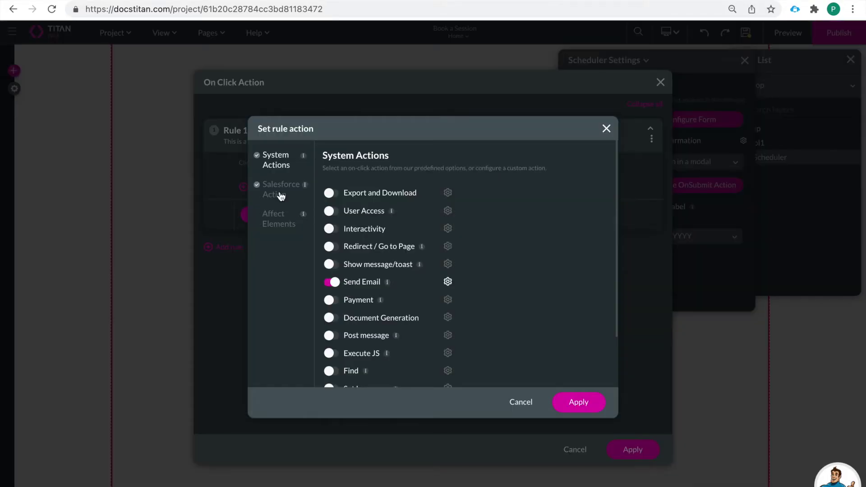
{"action": "left_click", "coordinate": [278, 194]}
{"action": "left_click_drag", "start_coordinate": [335, 253], "coordinate": [391, 254]}
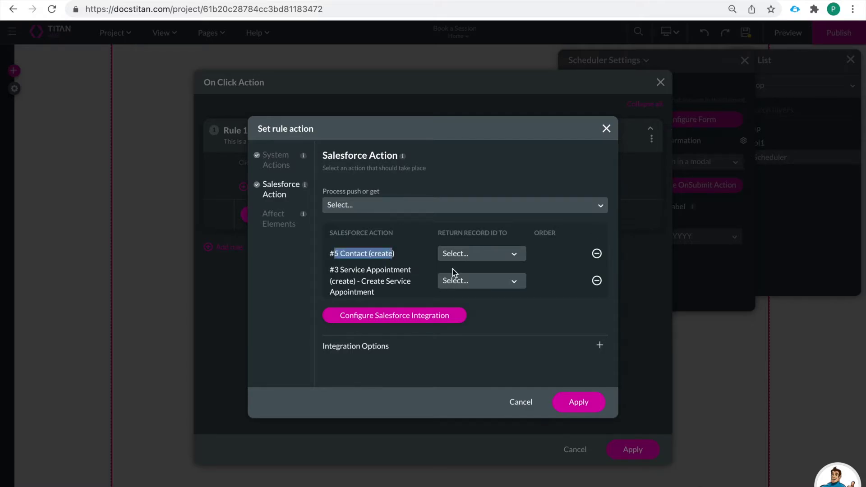
{"action": "left_click_drag", "start_coordinate": [334, 266], "coordinate": [418, 294]}
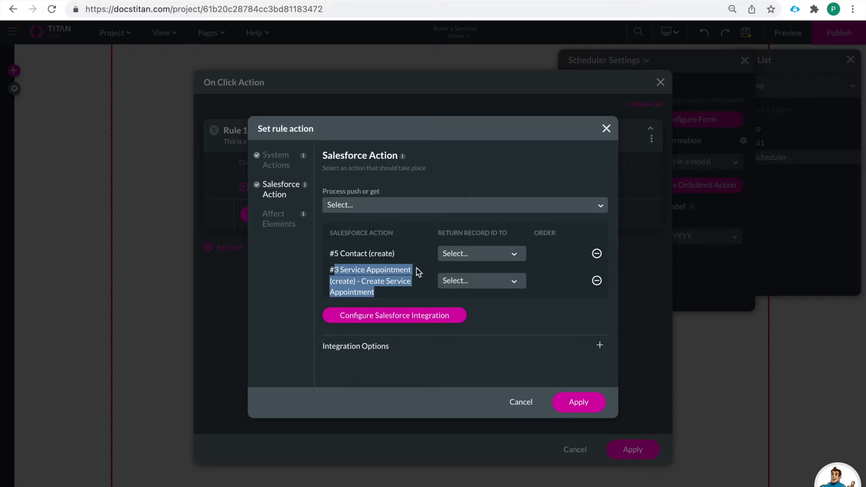
Open the #3 Service Appointment push integration's Salesforce field mapping
{"action": "left_click", "coordinate": [396, 321]}
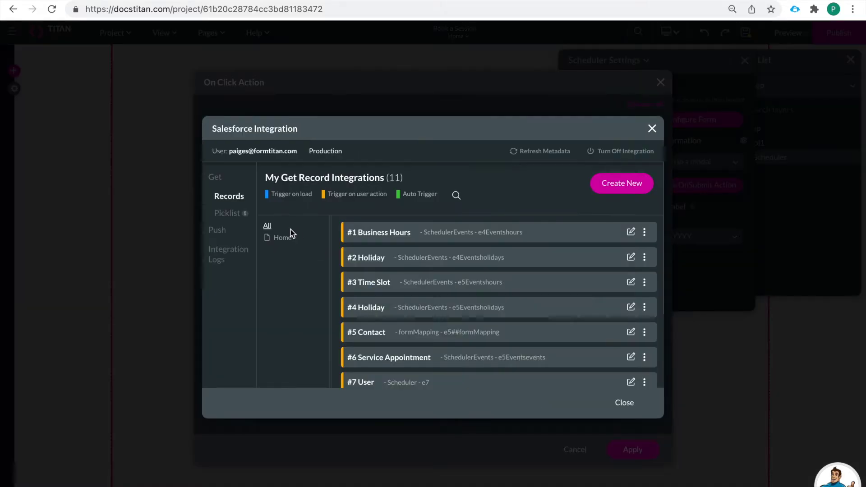
{"action": "left_click", "coordinate": [219, 231]}
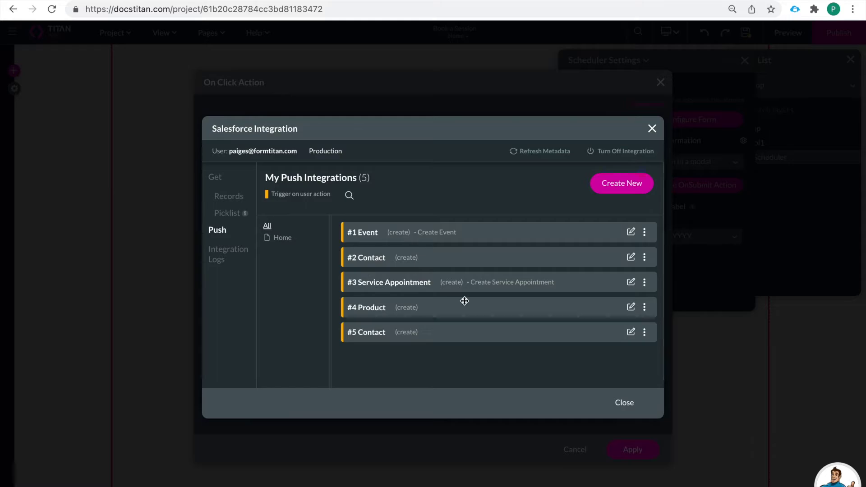
{"action": "left_click", "coordinate": [630, 283]}
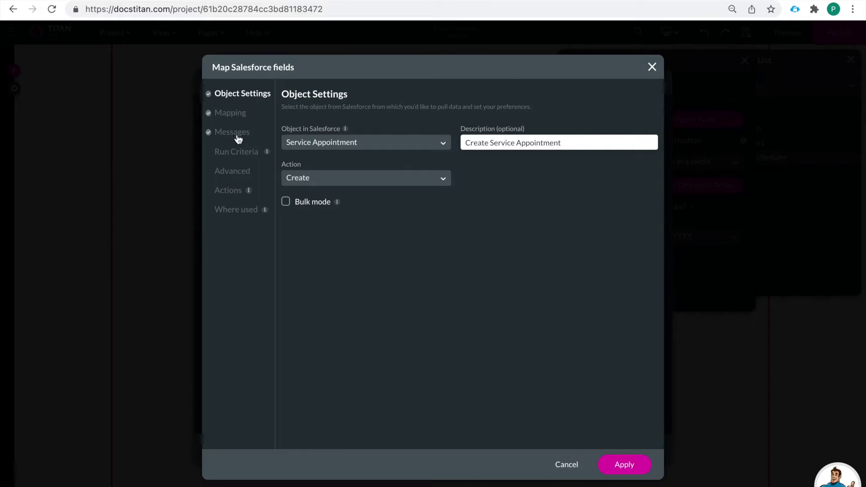
{"action": "left_click", "coordinate": [223, 114]}
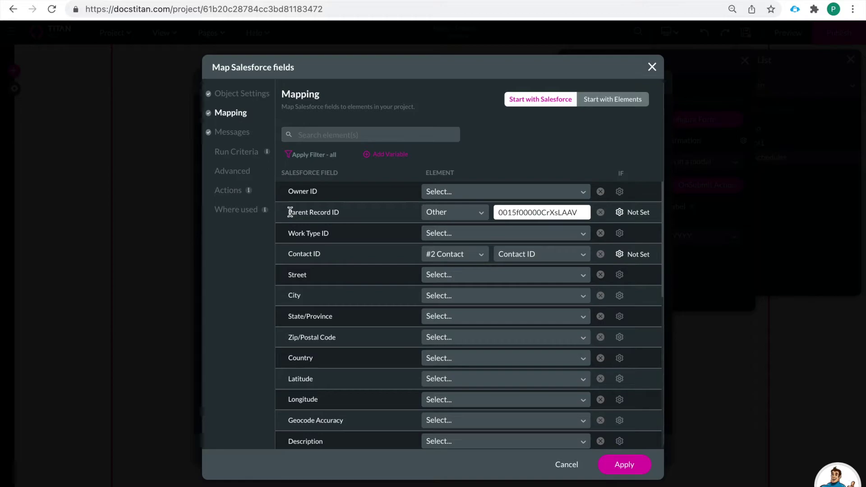
Review the Parent Record ID and Contact ID mappings and the Status field set to Scheduled
{"action": "left_click_drag", "start_coordinate": [289, 213], "coordinate": [348, 217]}
{"action": "left_click_drag", "start_coordinate": [288, 254], "coordinate": [329, 255]}
{"action": "scroll", "coordinate": [376, 295], "scroll_direction": "down", "scroll_amount": 1}
{"action": "scroll", "coordinate": [377, 299], "scroll_direction": "down", "scroll_amount": 5}
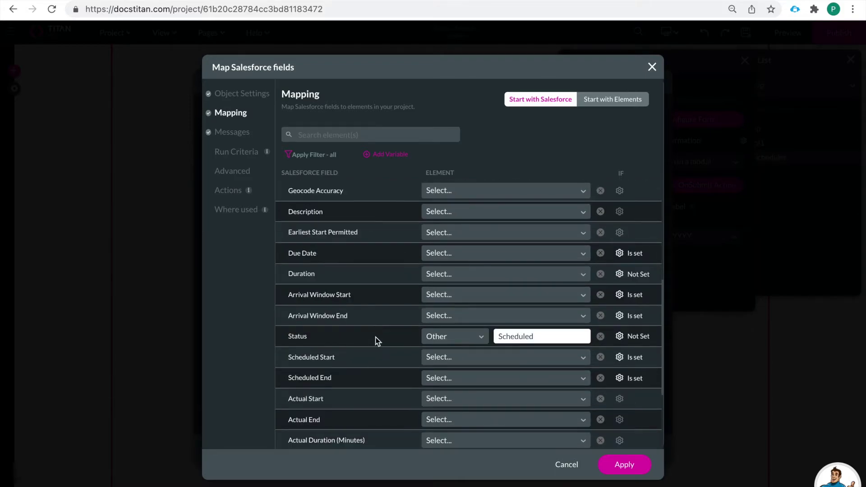
{"action": "scroll", "coordinate": [365, 319], "scroll_direction": "down", "scroll_amount": 1}
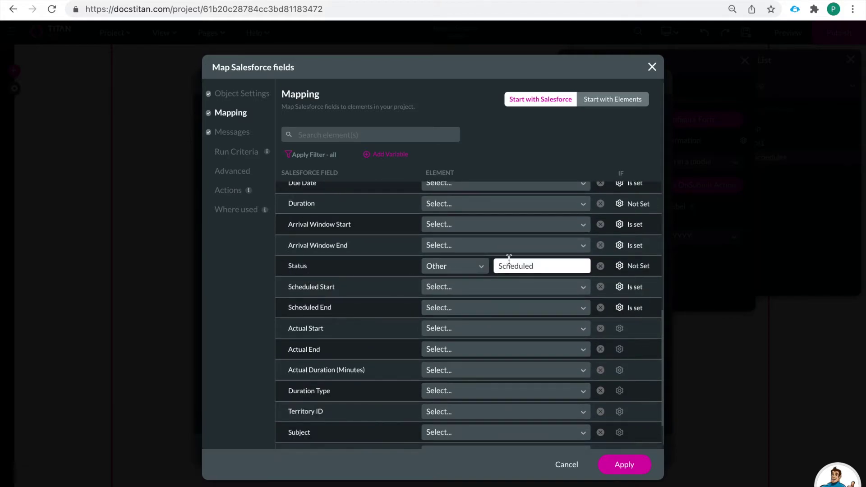
{"action": "scroll", "coordinate": [419, 316], "scroll_direction": "down", "scroll_amount": 1}
{"action": "scroll", "coordinate": [419, 316], "scroll_direction": "down", "scroll_amount": 3}
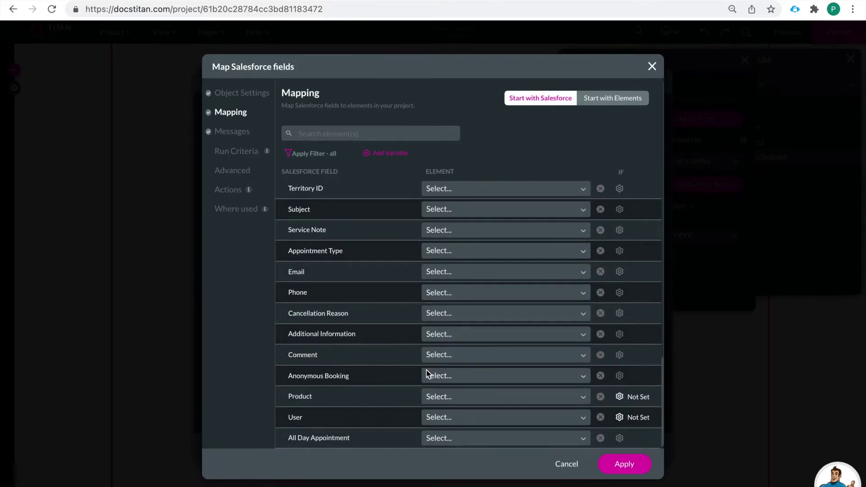
{"action": "scroll", "coordinate": [426, 370], "scroll_direction": "up", "scroll_amount": 3}
{"action": "scroll", "coordinate": [418, 321], "scroll_direction": "up", "scroll_amount": 2}
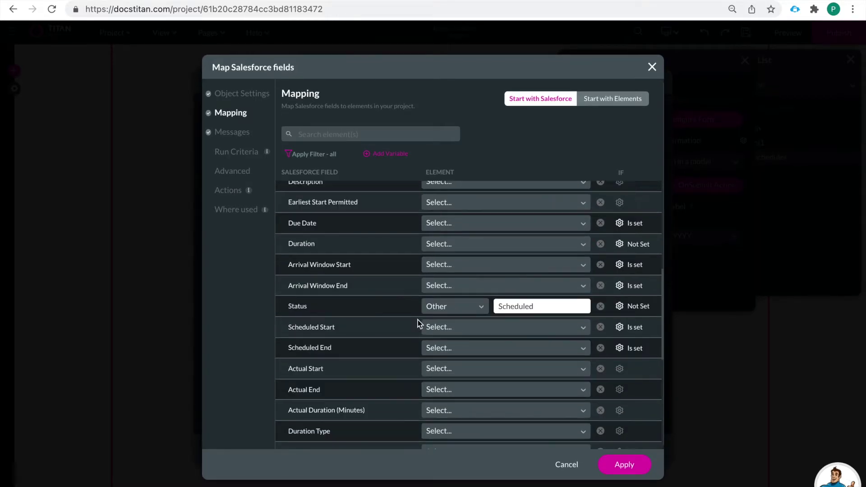
{"action": "scroll", "coordinate": [418, 320], "scroll_direction": "up", "scroll_amount": 1}
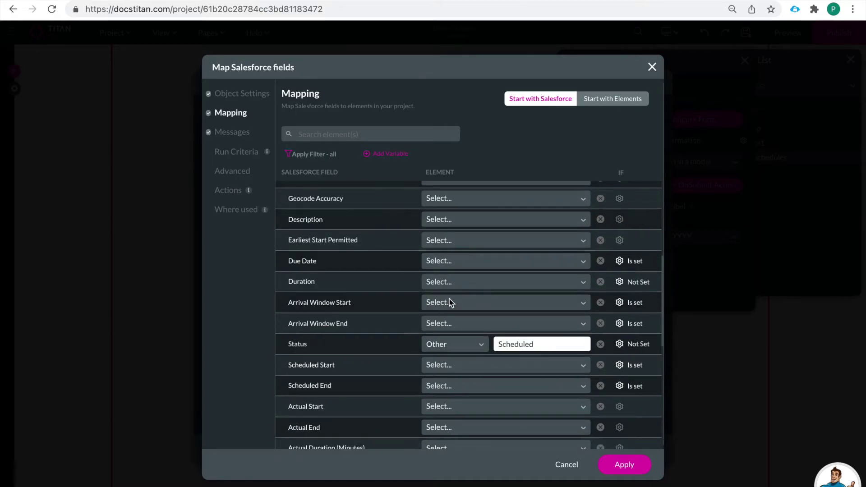
{"action": "scroll", "coordinate": [443, 290], "scroll_direction": "down", "scroll_amount": 3}
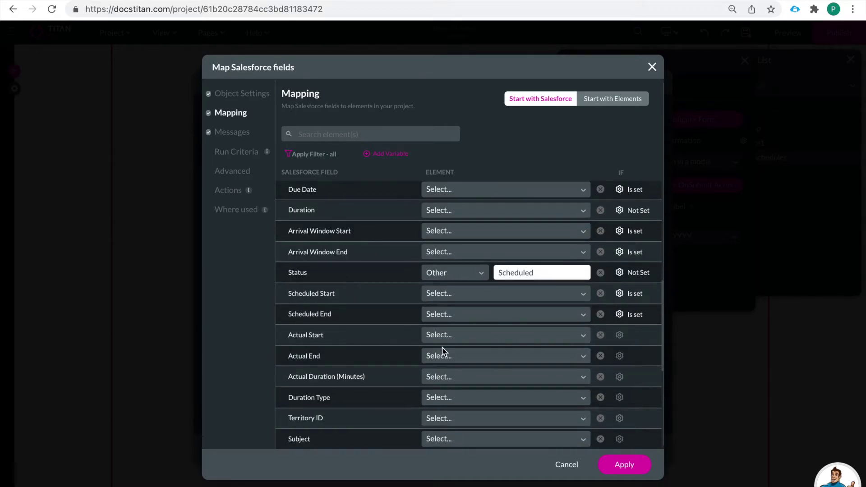
Map Scheduled Start to the Scheduler / DateTime element
{"action": "left_click", "coordinate": [450, 293]}
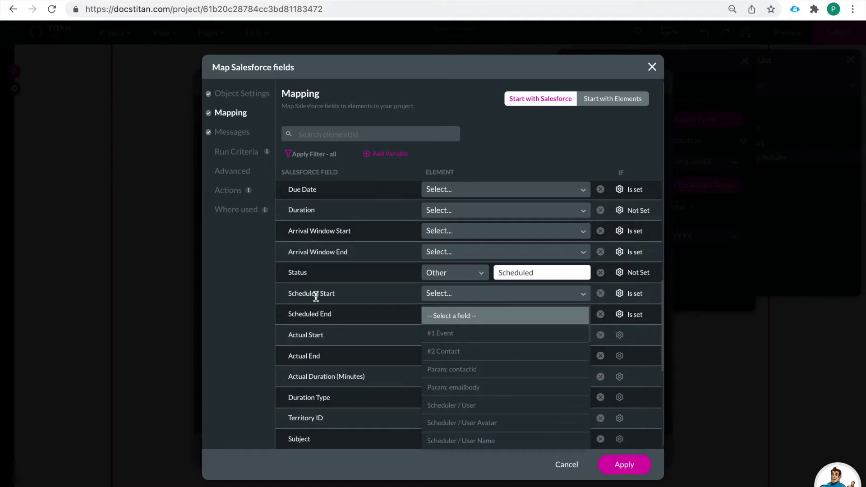
{"action": "scroll", "coordinate": [463, 387], "scroll_direction": "down", "scroll_amount": 2}
{"action": "scroll", "coordinate": [462, 399], "scroll_direction": "down", "scroll_amount": 3}
{"action": "scroll", "coordinate": [487, 398], "scroll_direction": "down", "scroll_amount": 4}
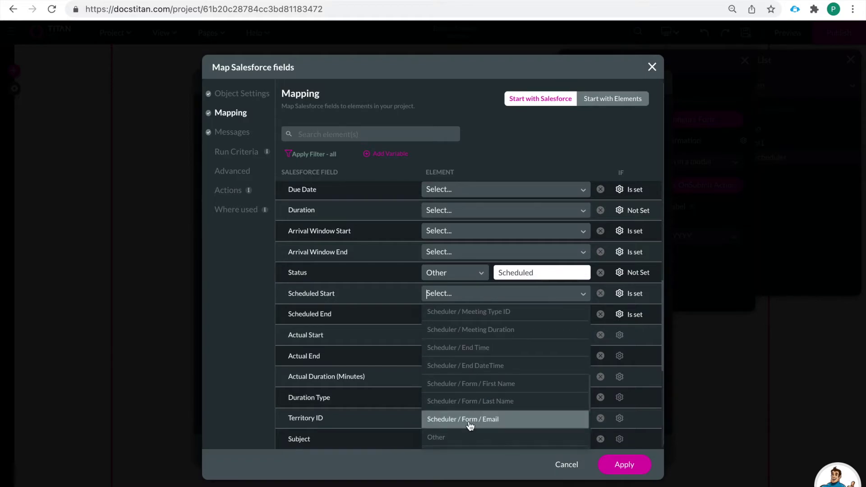
{"action": "scroll", "coordinate": [468, 411], "scroll_direction": "down", "scroll_amount": 2}
{"action": "scroll", "coordinate": [469, 400], "scroll_direction": "up", "scroll_amount": 2}
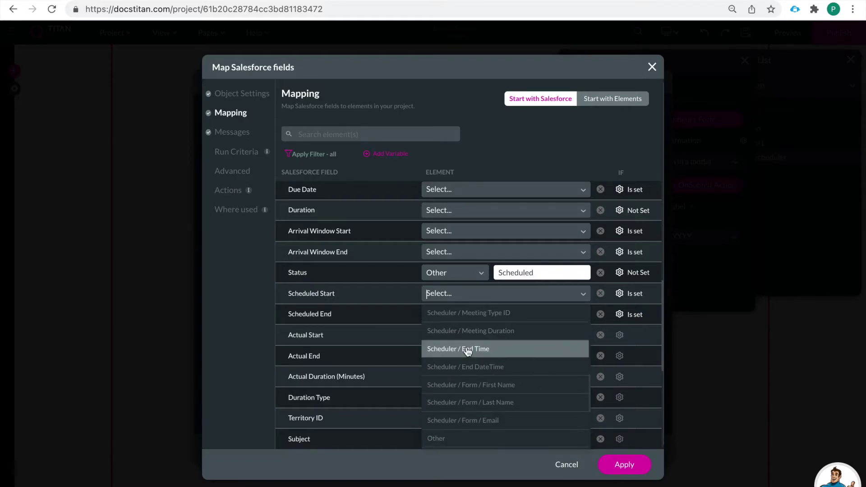
{"action": "scroll", "coordinate": [480, 359], "scroll_direction": "up", "scroll_amount": 1}
{"action": "scroll", "coordinate": [479, 351], "scroll_direction": "up", "scroll_amount": 1}
{"action": "left_click", "coordinate": [475, 345]}
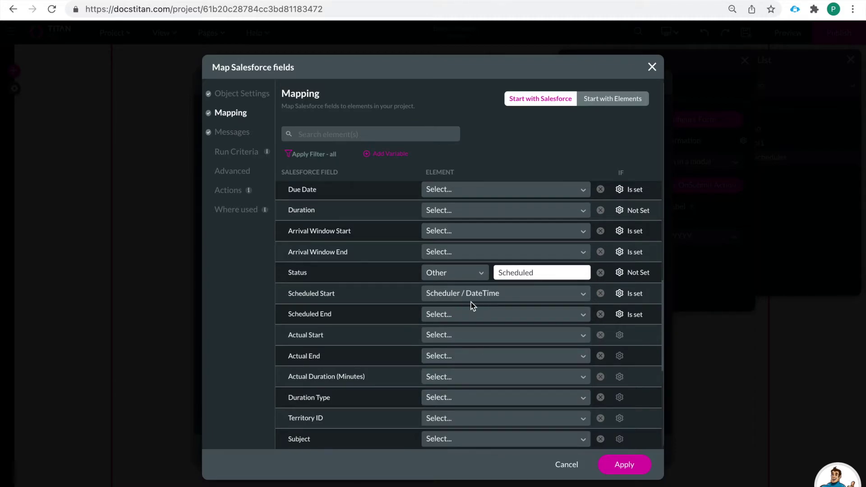
Map Scheduled End to Scheduler / End DateTime and review both scheduled fields
{"action": "left_click", "coordinate": [453, 315]}
{"action": "scroll", "coordinate": [461, 388], "scroll_direction": "down", "scroll_amount": 5}
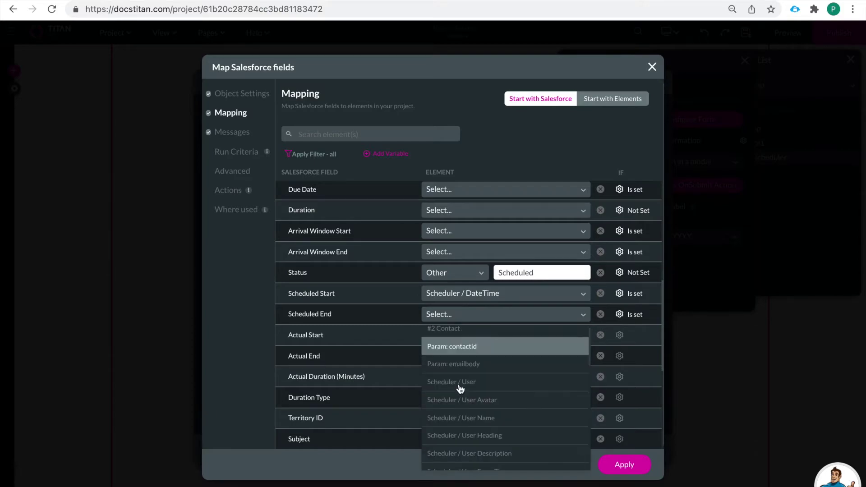
{"action": "scroll", "coordinate": [461, 389], "scroll_direction": "down", "scroll_amount": 1}
{"action": "scroll", "coordinate": [477, 429], "scroll_direction": "down", "scroll_amount": 3}
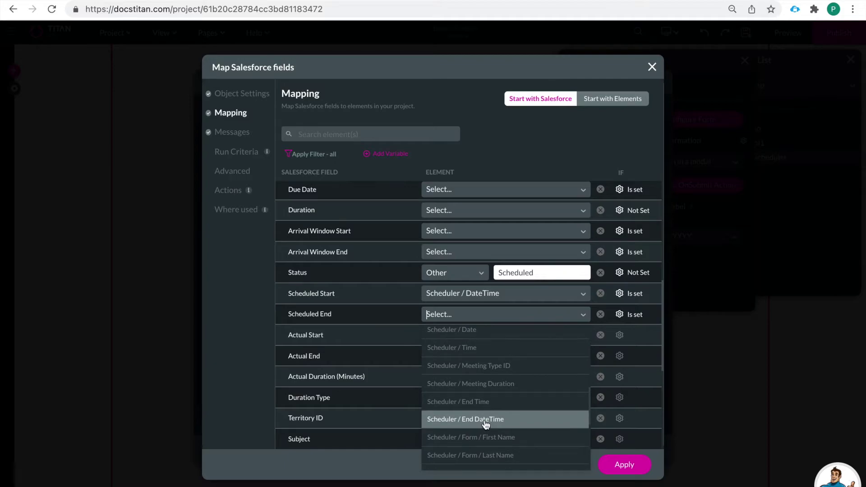
{"action": "left_click", "coordinate": [484, 420]}
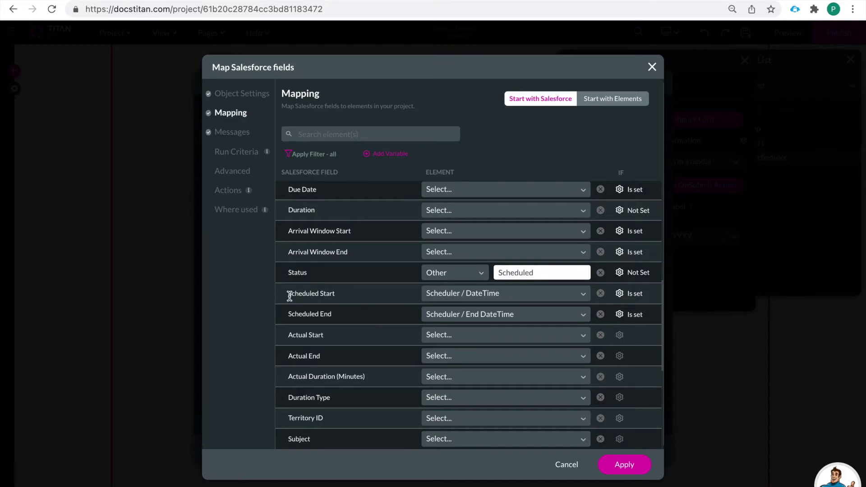
{"action": "left_click_drag", "start_coordinate": [290, 297], "coordinate": [335, 294]}
{"action": "left_click_drag", "start_coordinate": [289, 315], "coordinate": [343, 316]}
{"action": "scroll", "coordinate": [389, 345], "scroll_direction": "down", "scroll_amount": 2}
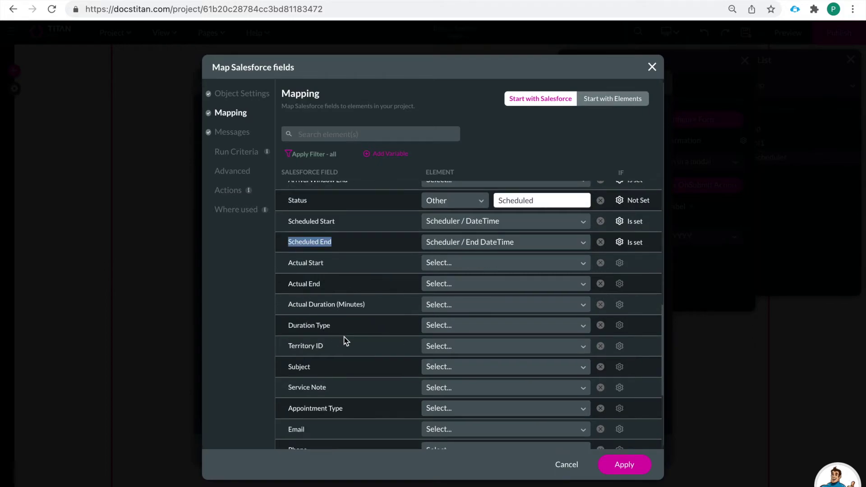
Map the Duration field to Scheduler / Meeting Duration
{"action": "scroll", "coordinate": [346, 342], "scroll_direction": "down", "scroll_amount": 2}
{"action": "scroll", "coordinate": [346, 341], "scroll_direction": "up", "scroll_amount": 2}
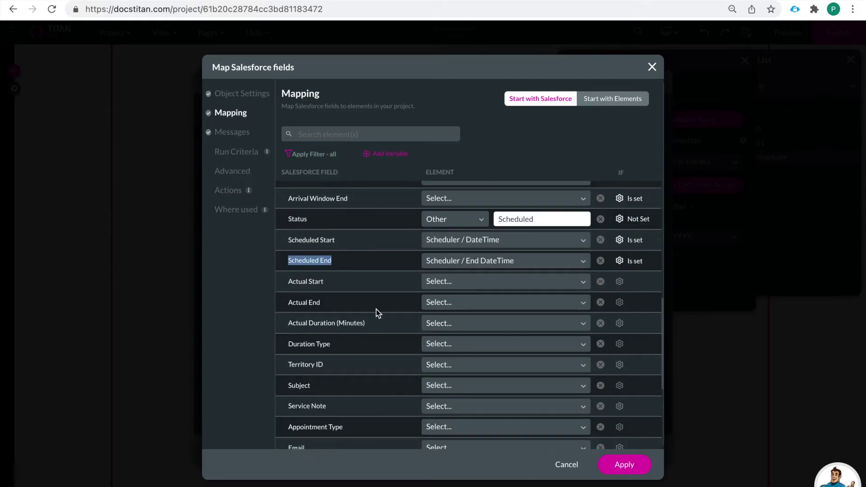
{"action": "scroll", "coordinate": [379, 313], "scroll_direction": "up", "scroll_amount": 4}
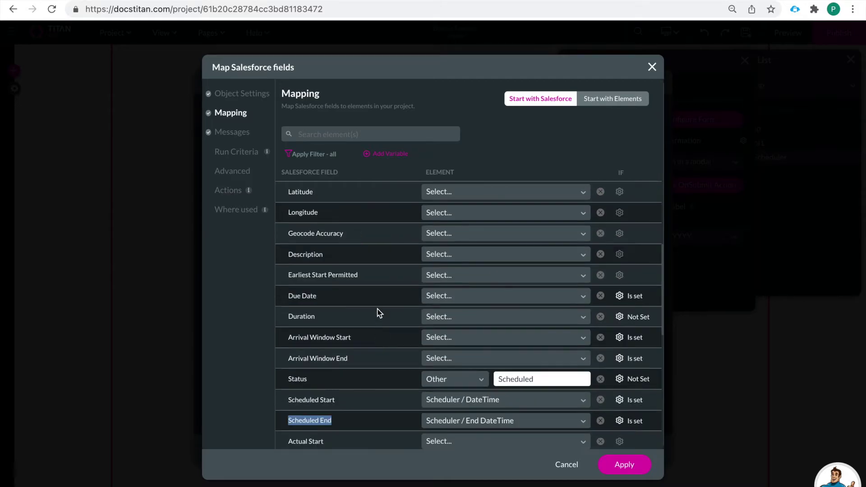
{"action": "left_click", "coordinate": [443, 319]}
{"action": "scroll", "coordinate": [455, 412], "scroll_direction": "down", "scroll_amount": 3}
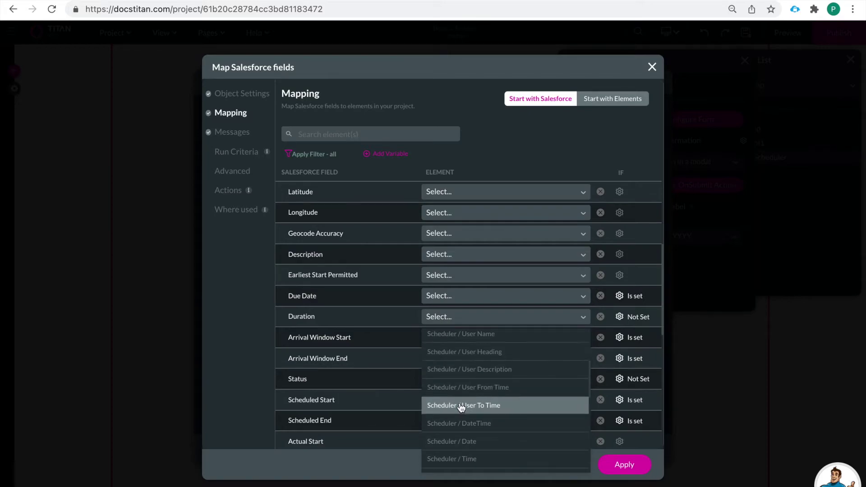
{"action": "scroll", "coordinate": [461, 408], "scroll_direction": "down", "scroll_amount": 3}
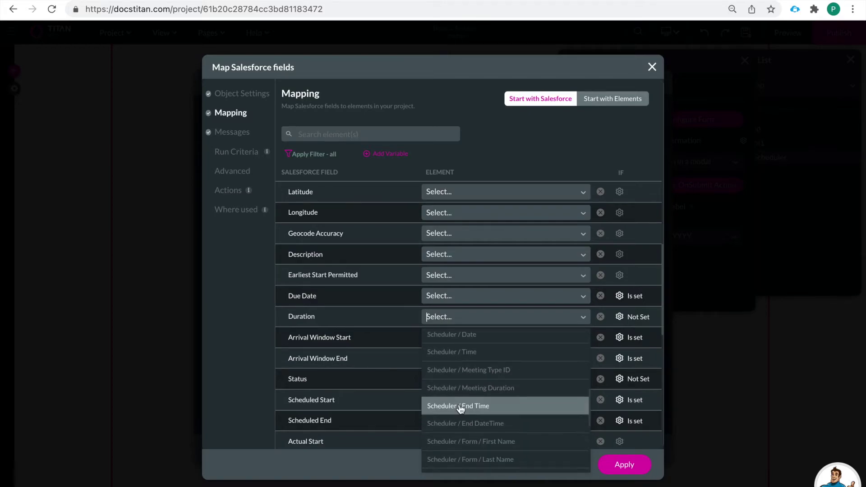
{"action": "left_click", "coordinate": [466, 387]}
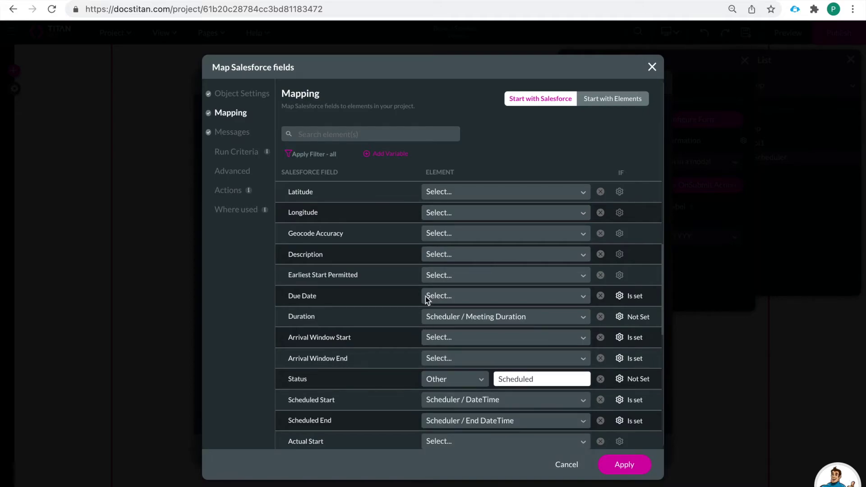
Map Due Date to Scheduler / Date and review the remaining mapped fields
{"action": "scroll", "coordinate": [430, 356], "scroll_direction": "down", "scroll_amount": 1}
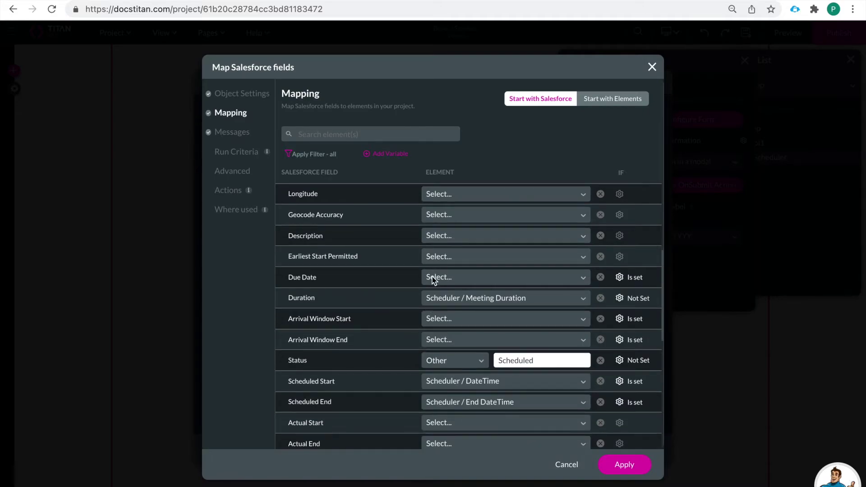
{"action": "scroll", "coordinate": [432, 277], "scroll_direction": "up", "scroll_amount": 2}
{"action": "left_click", "coordinate": [445, 312]}
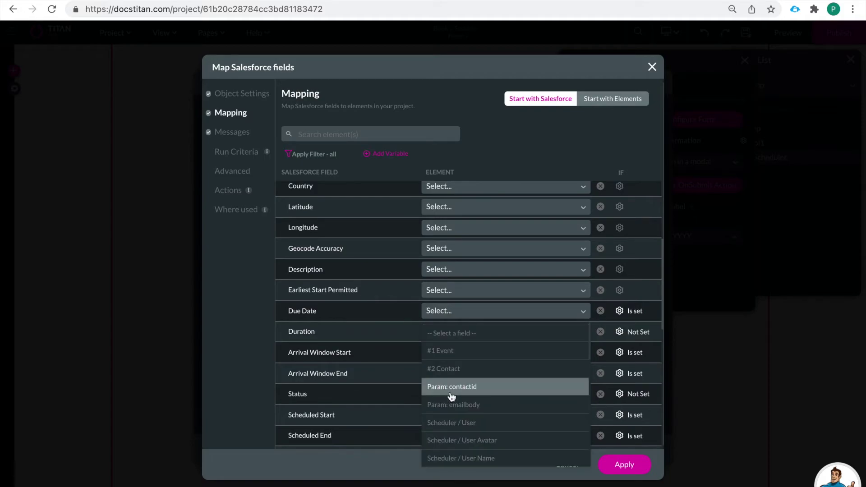
{"action": "scroll", "coordinate": [452, 397], "scroll_direction": "down", "scroll_amount": 4}
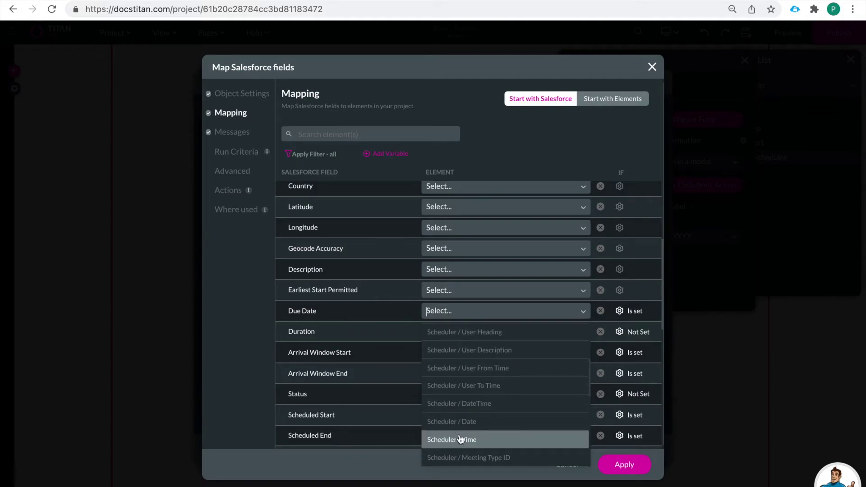
{"action": "left_click", "coordinate": [463, 421]}
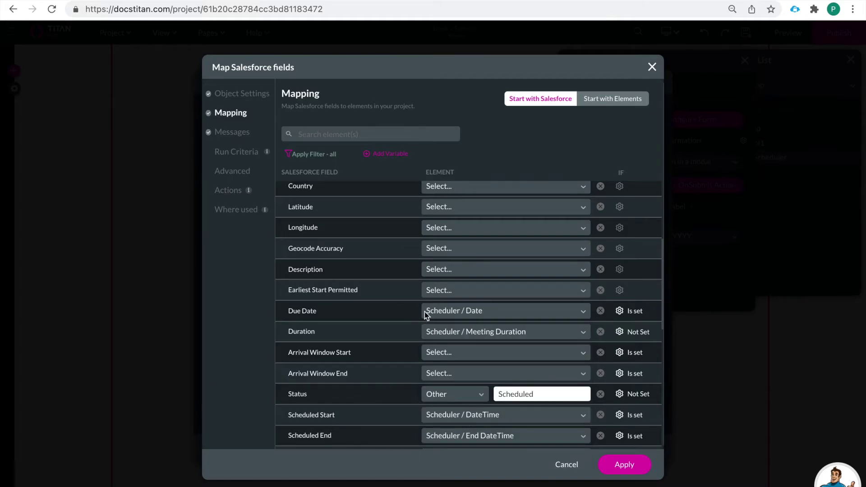
{"action": "scroll", "coordinate": [424, 312], "scroll_direction": "up", "scroll_amount": 1}
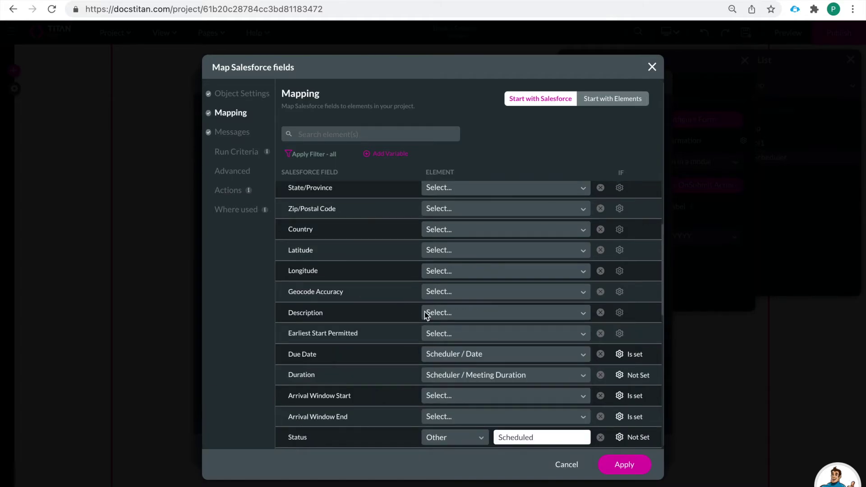
{"action": "scroll", "coordinate": [424, 313], "scroll_direction": "down", "scroll_amount": 3}
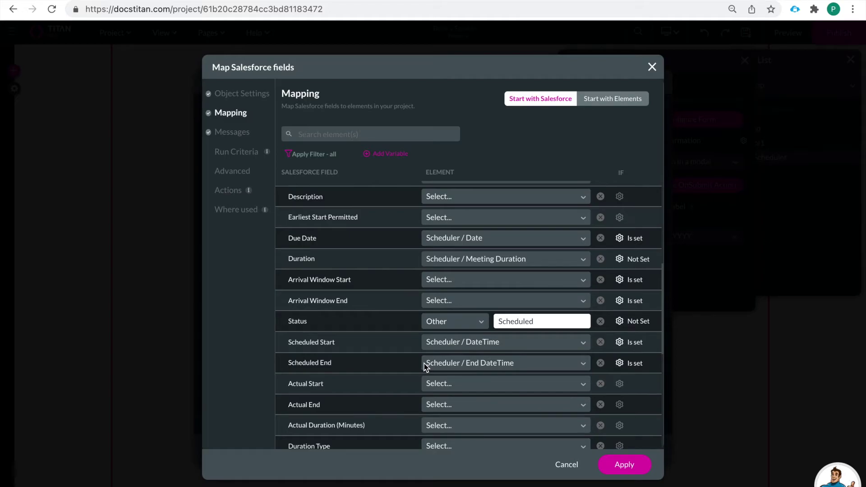
{"action": "scroll", "coordinate": [424, 366], "scroll_direction": "down", "scroll_amount": 5}
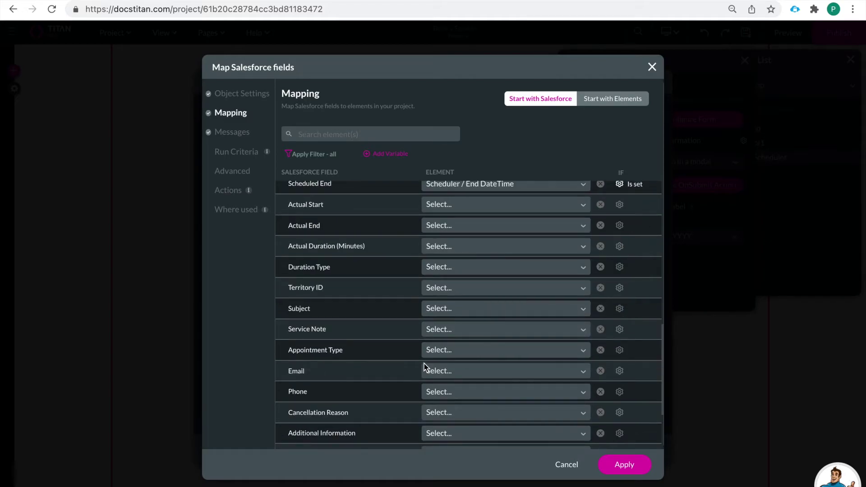
{"action": "scroll", "coordinate": [425, 366], "scroll_direction": "down", "scroll_amount": 3}
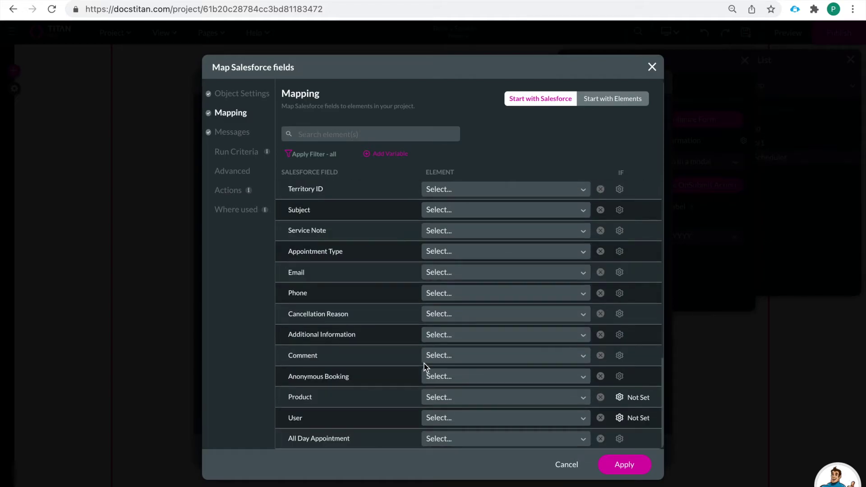
Leave All Day Appointment unmapped, cancel the field mapping, and close the Salesforce Integration list
{"action": "left_click", "coordinate": [518, 443]}
{"action": "type", "text": "al"}
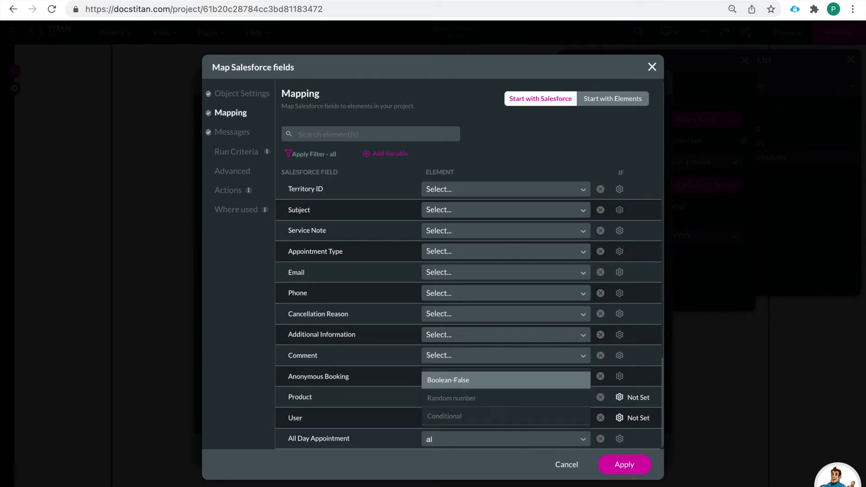
{"action": "key", "text": "BackSpace"}
{"action": "key", "text": "BackSpace"}
{"action": "left_click", "coordinate": [537, 458]}
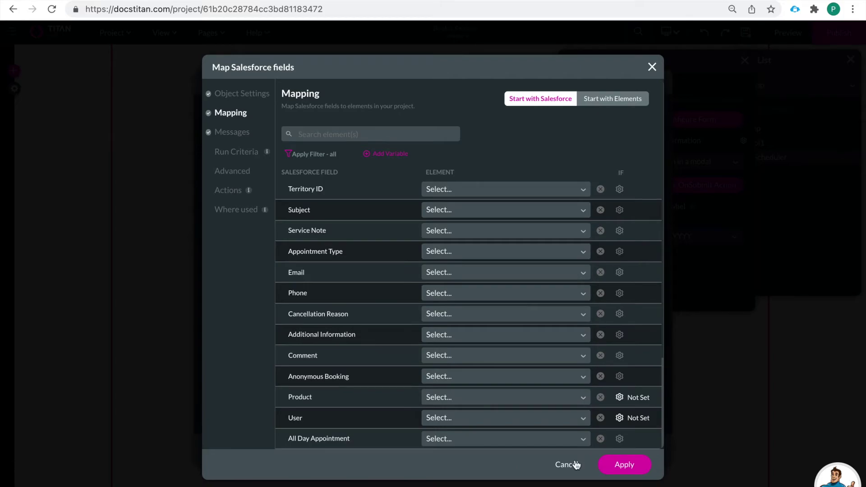
{"action": "left_click", "coordinate": [623, 465]}
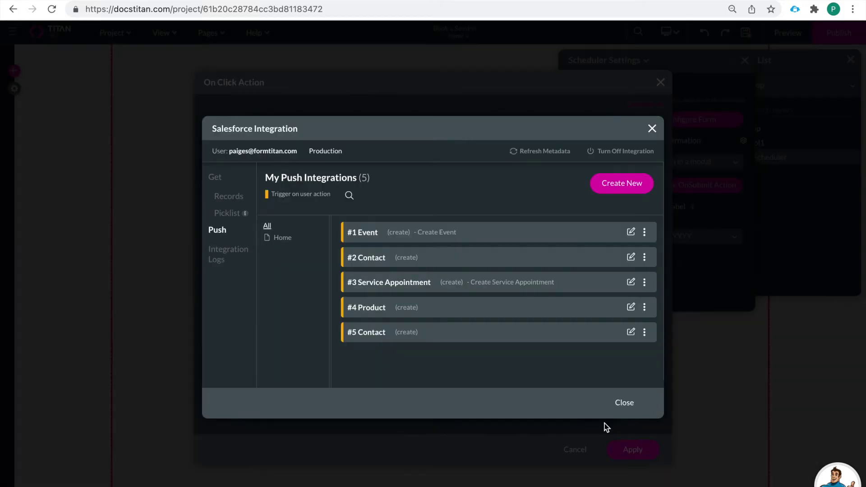
{"action": "left_click", "coordinate": [625, 404]}
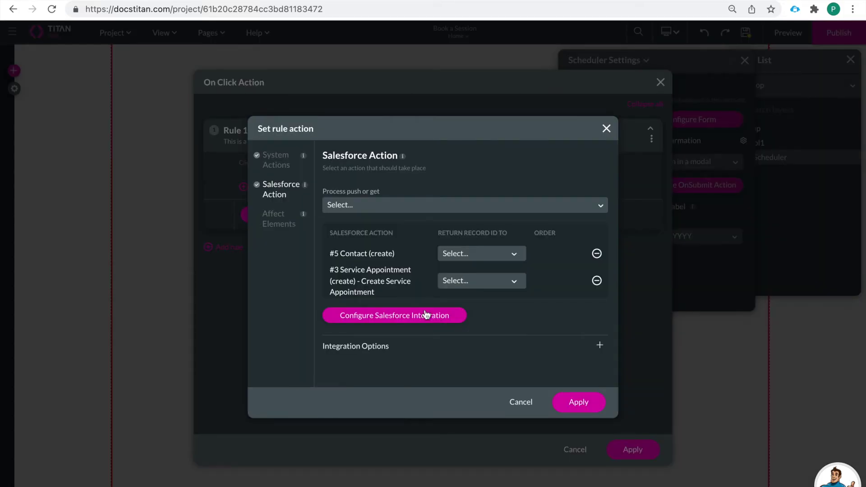
Edit the Send Email action's Confirmation Email so it goes to the form's Email field
{"action": "left_click", "coordinate": [281, 164]}
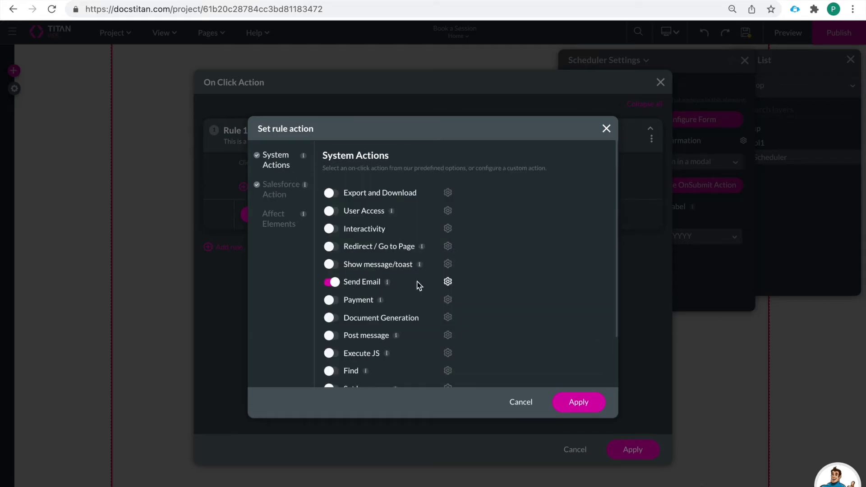
{"action": "left_click", "coordinate": [448, 283]}
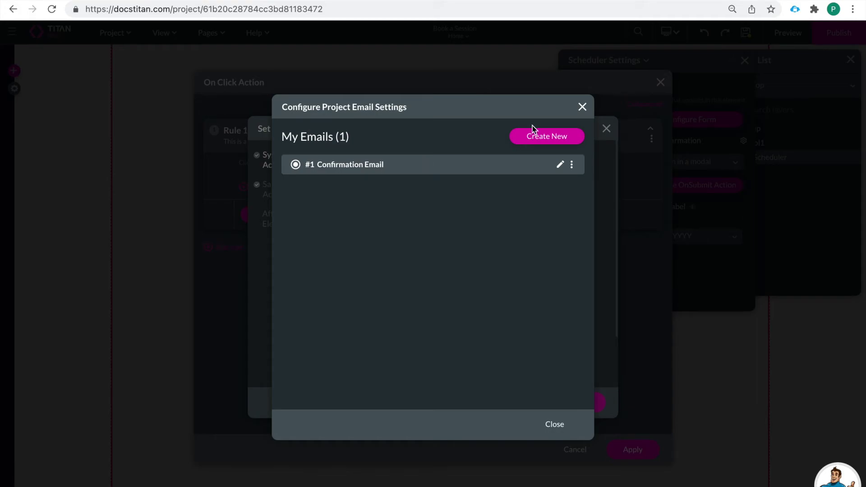
{"action": "left_click", "coordinate": [558, 167]}
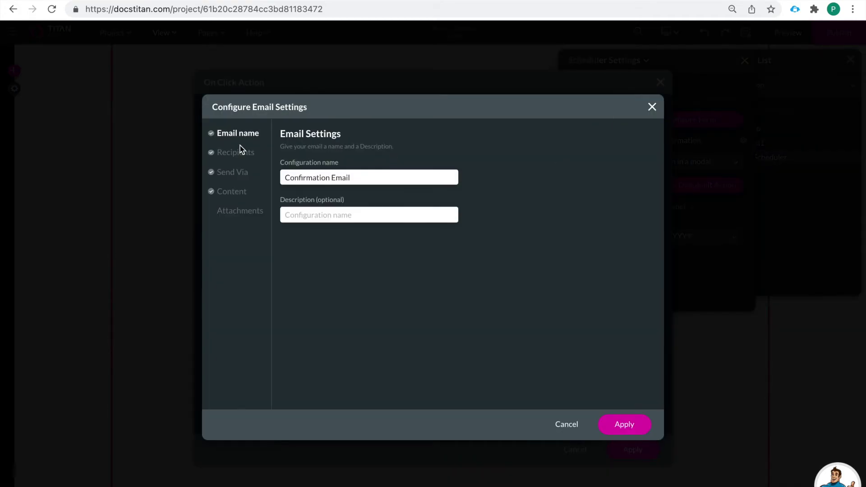
{"action": "left_click_drag", "start_coordinate": [284, 177], "coordinate": [369, 178]}
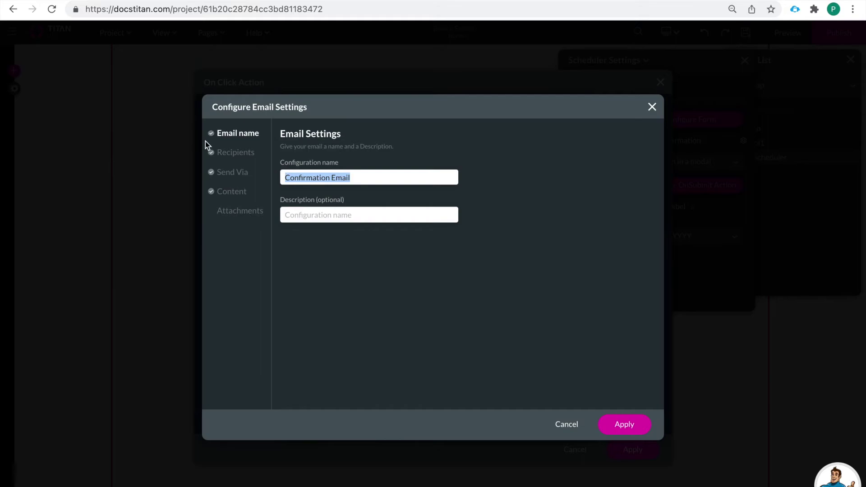
{"action": "left_click", "coordinate": [234, 153]}
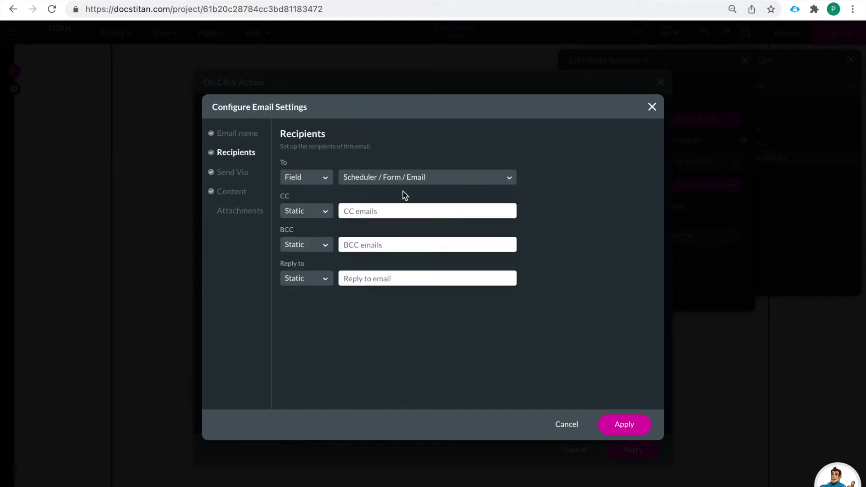
{"action": "left_click", "coordinate": [325, 177]}
{"action": "left_click", "coordinate": [368, 178]}
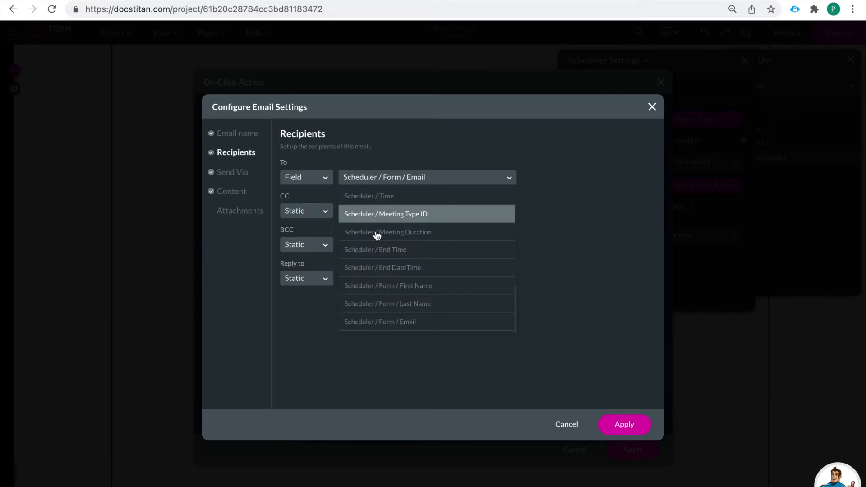
{"action": "left_click", "coordinate": [395, 321]}
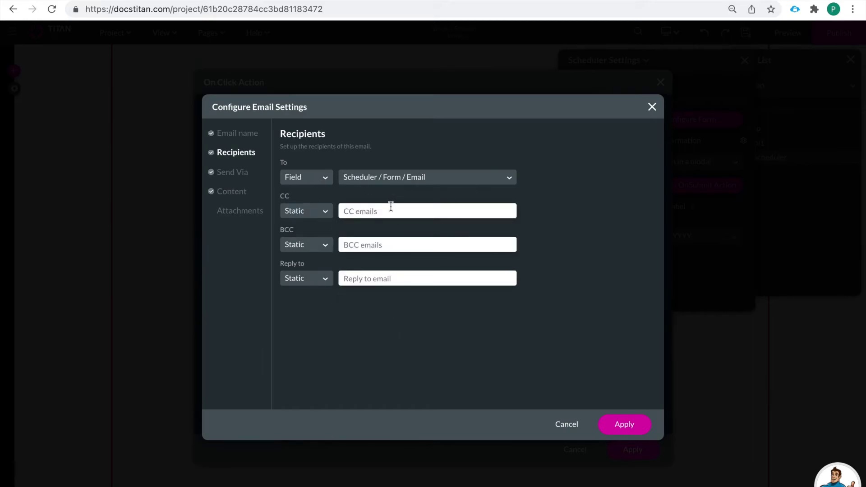
Review the sender name and Session Confirmed subject, then apply and close the email list
{"action": "left_click", "coordinate": [225, 176]}
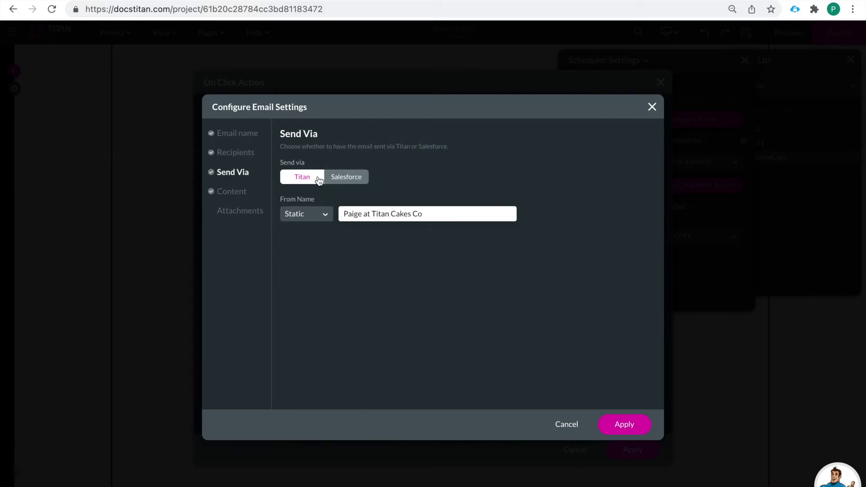
{"action": "left_click_drag", "start_coordinate": [343, 213], "coordinate": [430, 218]}
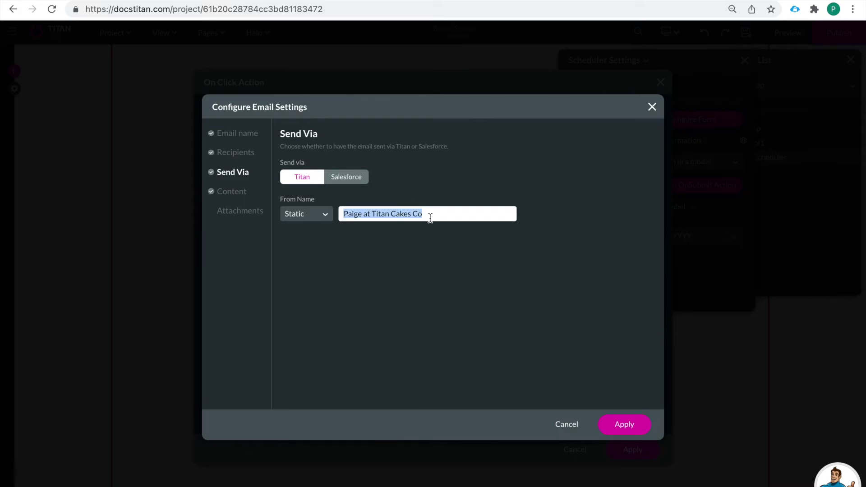
{"action": "left_click", "coordinate": [227, 195]}
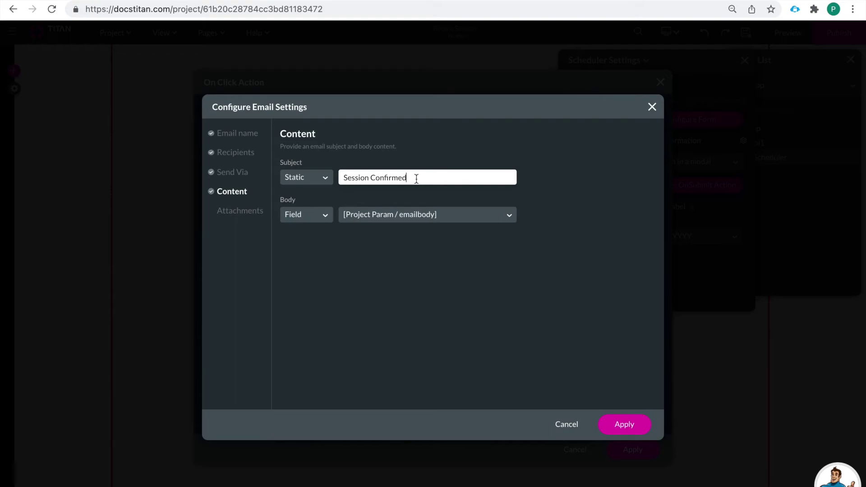
{"action": "left_click_drag", "start_coordinate": [416, 179], "coordinate": [329, 179]}
{"action": "left_click", "coordinate": [417, 180]}
{"action": "left_click", "coordinate": [625, 425]}
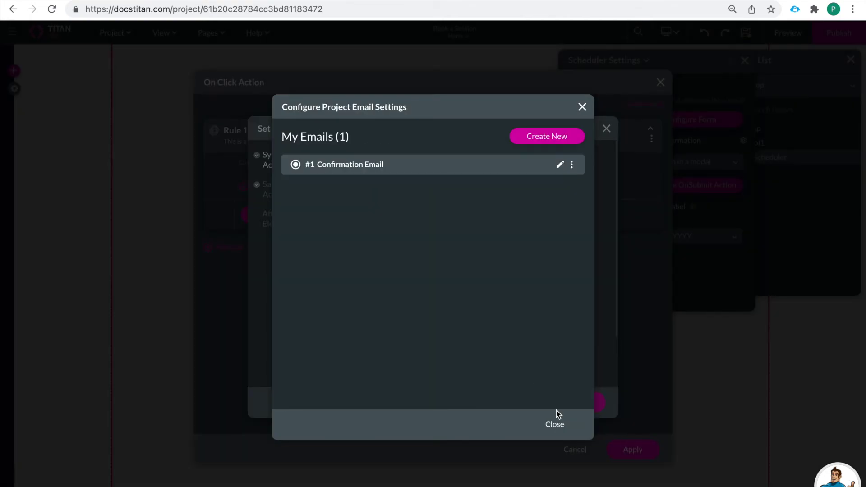
{"action": "left_click", "coordinate": [559, 426]}
Apply Rule 1's email action and the Scheduler's on-click action, then show project development tools
{"action": "left_click", "coordinate": [583, 404]}
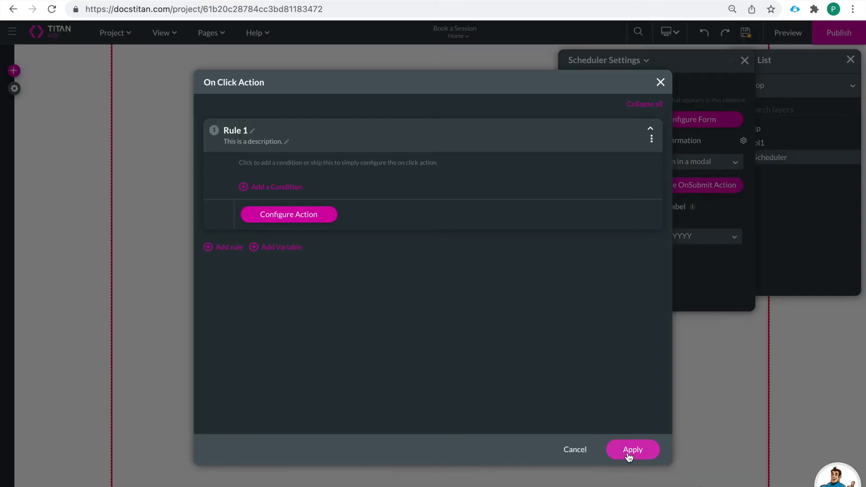
{"action": "left_click", "coordinate": [630, 454]}
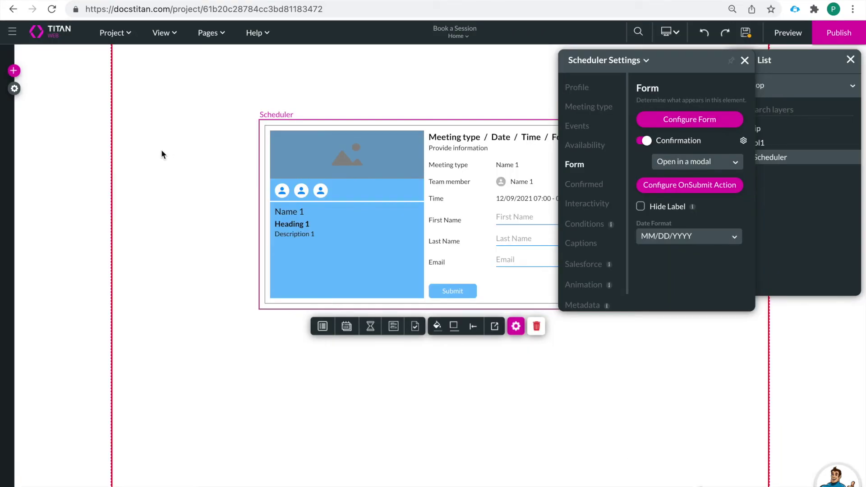
{"action": "left_click", "coordinate": [15, 89]}
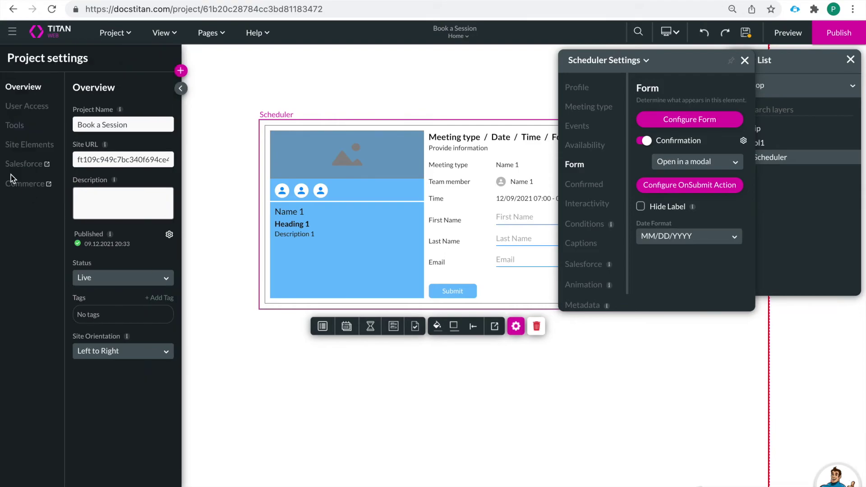
{"action": "left_click", "coordinate": [23, 145]}
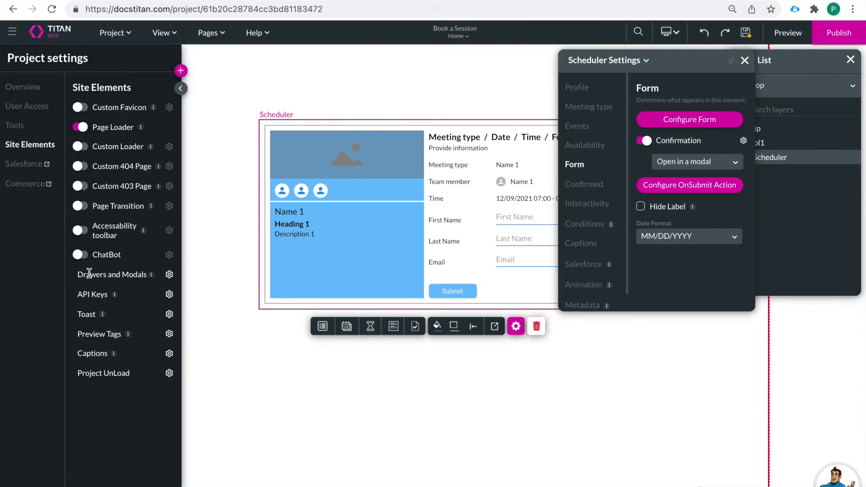
{"action": "left_click", "coordinate": [16, 128]}
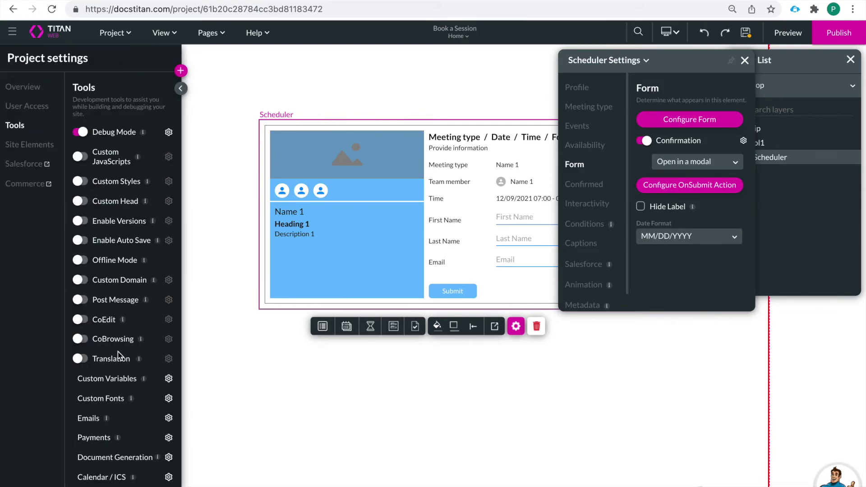
Review the emailbody string variable's email template in Custom Variables and apply it
{"action": "left_click", "coordinate": [169, 380]}
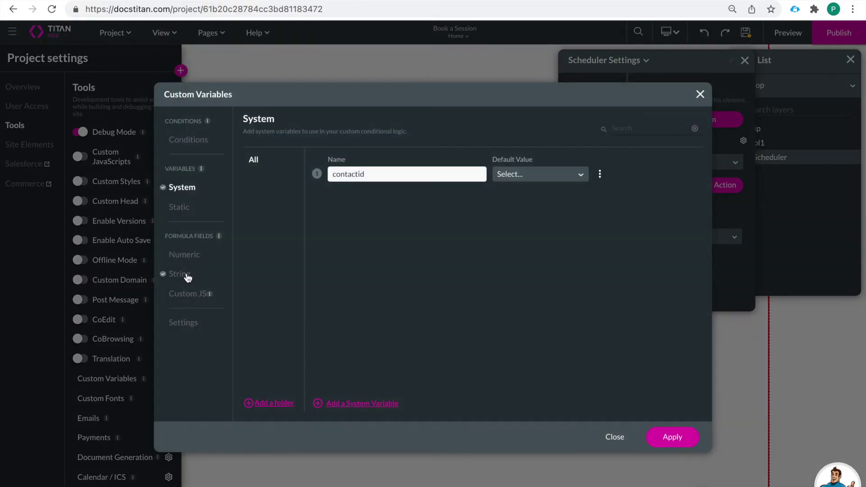
{"action": "left_click", "coordinate": [184, 276]}
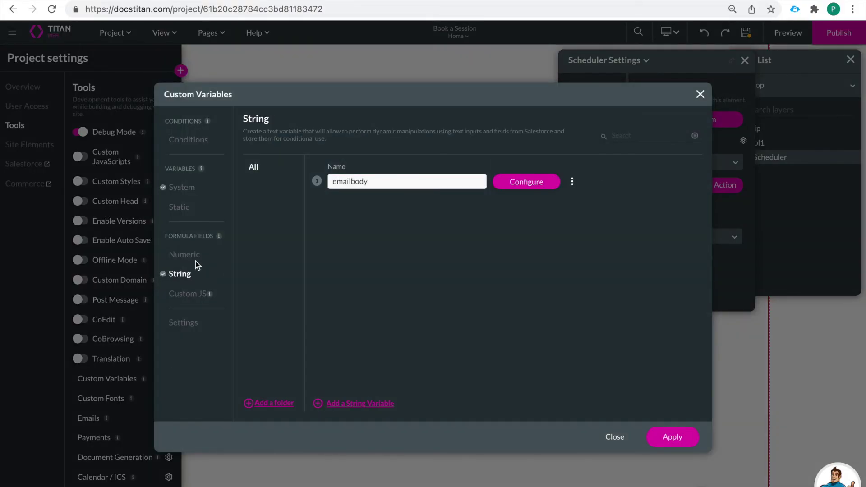
{"action": "left_click", "coordinate": [527, 182]}
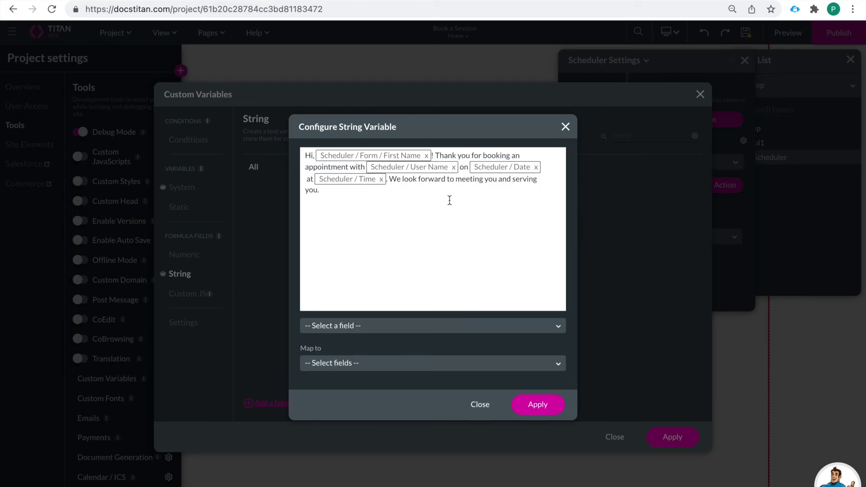
{"action": "left_click", "coordinate": [538, 405]}
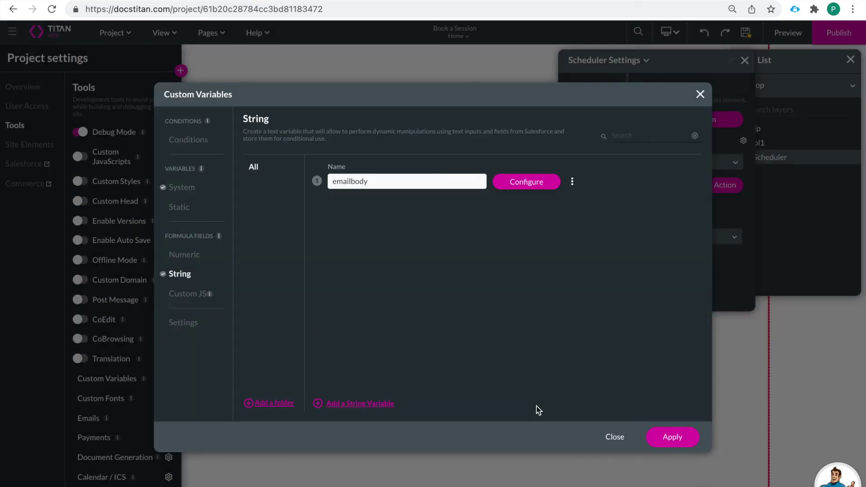
{"action": "left_click", "coordinate": [673, 430]}
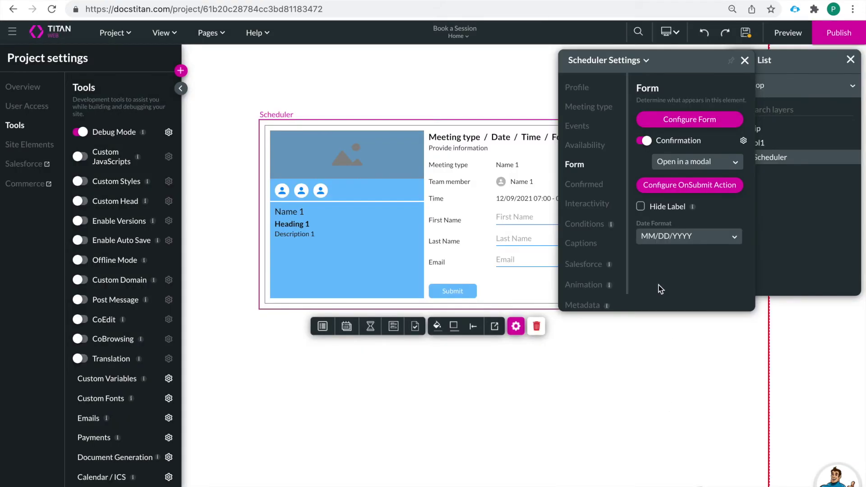
Compare the form with Hide Label on and off, leaving field labels visible
{"action": "left_click", "coordinate": [641, 207]}
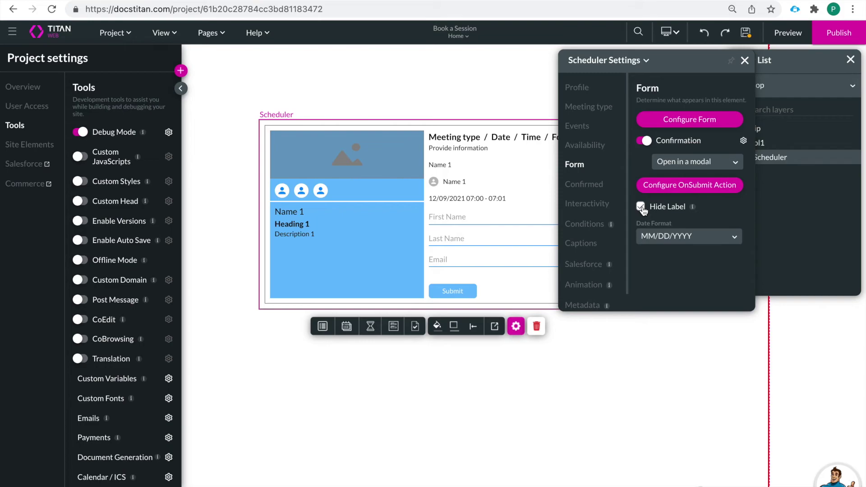
{"action": "left_click", "coordinate": [642, 207]}
{"action": "left_click", "coordinate": [641, 207]}
{"action": "left_click", "coordinate": [641, 207]}
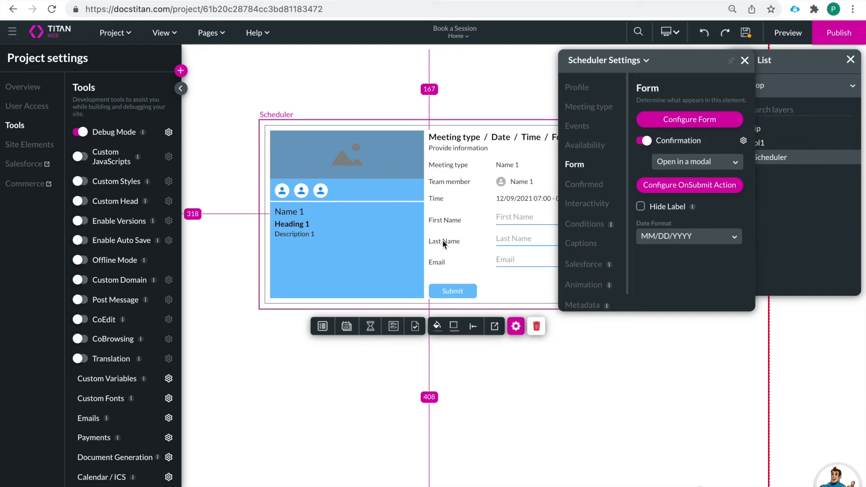
{"action": "left_click", "coordinate": [641, 207]}
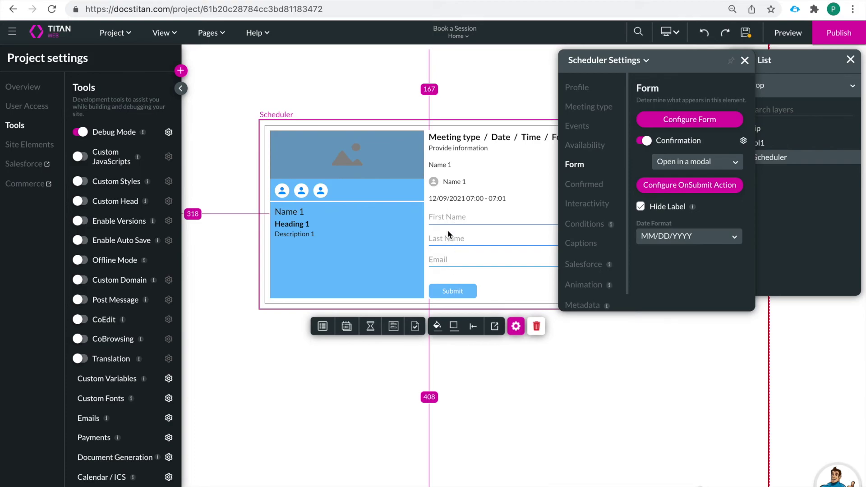
{"action": "left_click", "coordinate": [641, 208]}
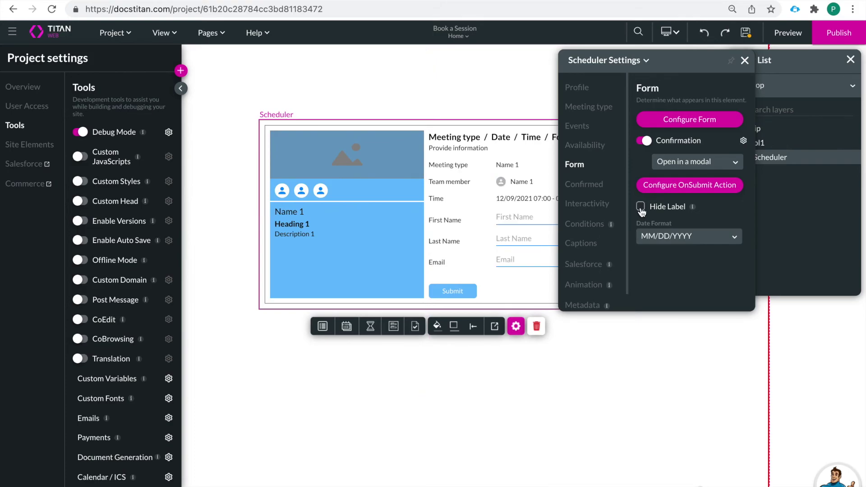
Keep the MM/DD/YYYY date format, close Scheduler settings, and save the project
{"action": "left_click", "coordinate": [692, 240]}
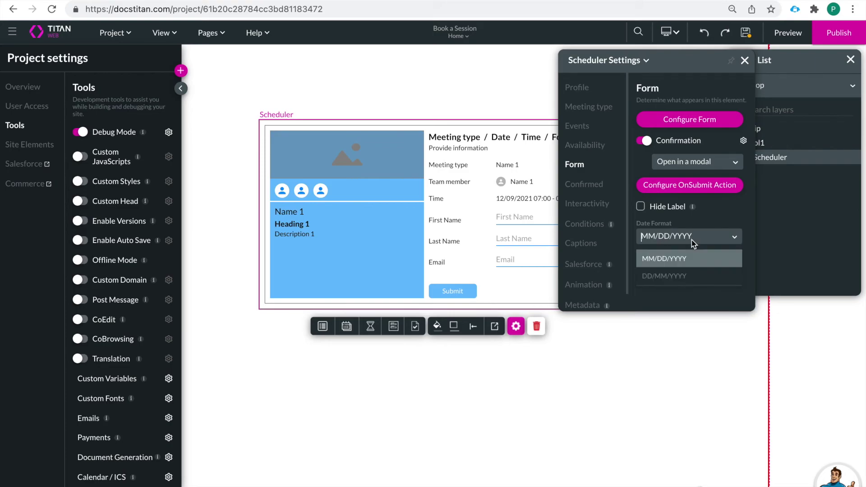
{"action": "left_click", "coordinate": [722, 218]}
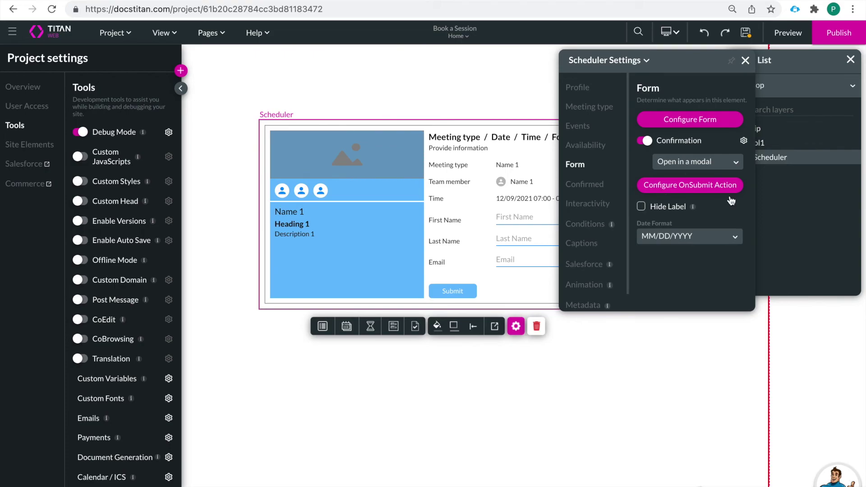
{"action": "left_click", "coordinate": [745, 60]}
{"action": "left_click", "coordinate": [744, 33]}
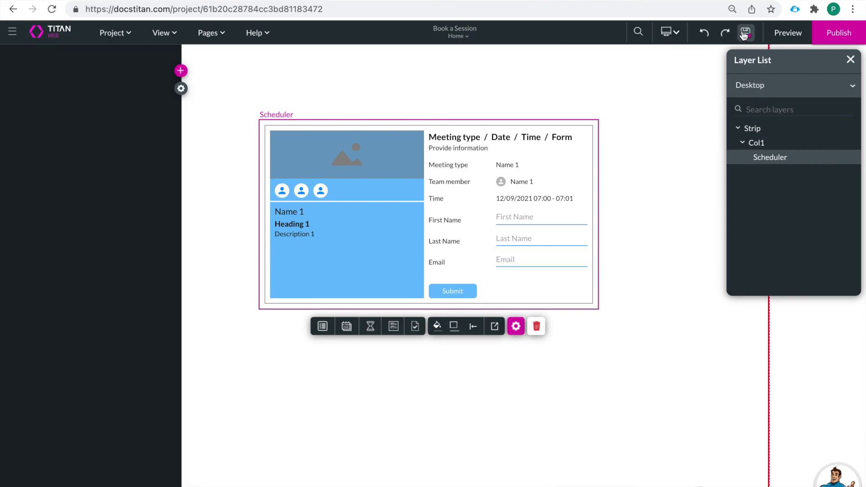
In preview, book the second team member's Cake Consultation on December 16, 03:00 - 03:45
{"action": "left_click", "coordinate": [786, 33]}
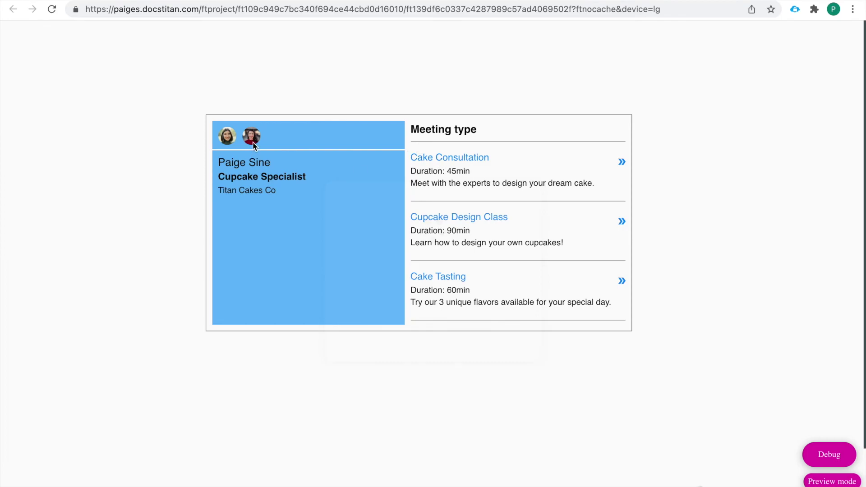
{"action": "left_click", "coordinate": [252, 142]}
{"action": "left_click", "coordinate": [460, 161]}
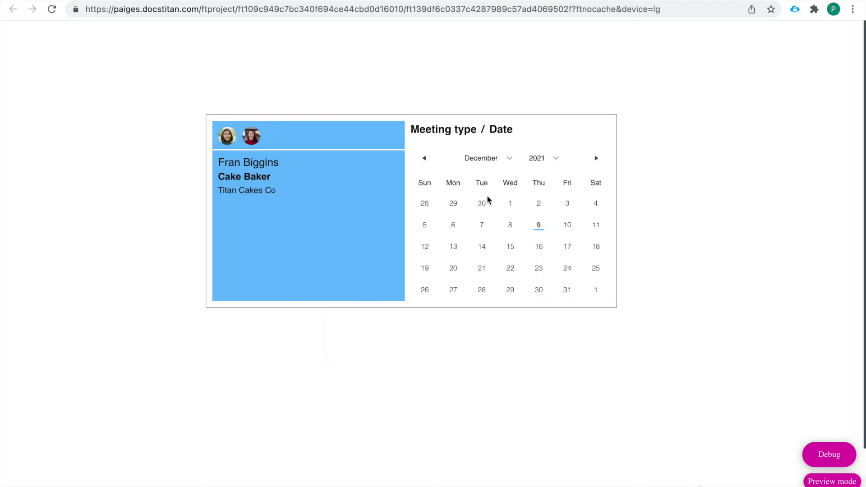
{"action": "left_click", "coordinate": [539, 247]}
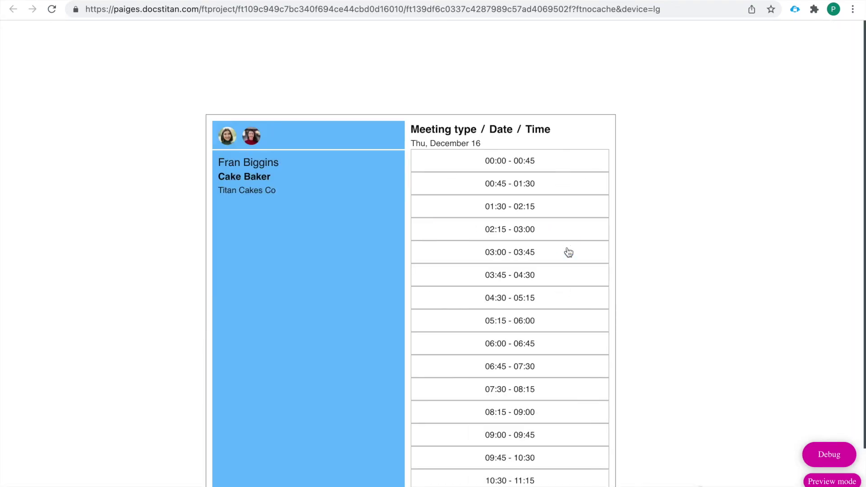
{"action": "left_click", "coordinate": [543, 259]}
{"action": "left_click", "coordinate": [568, 256]}
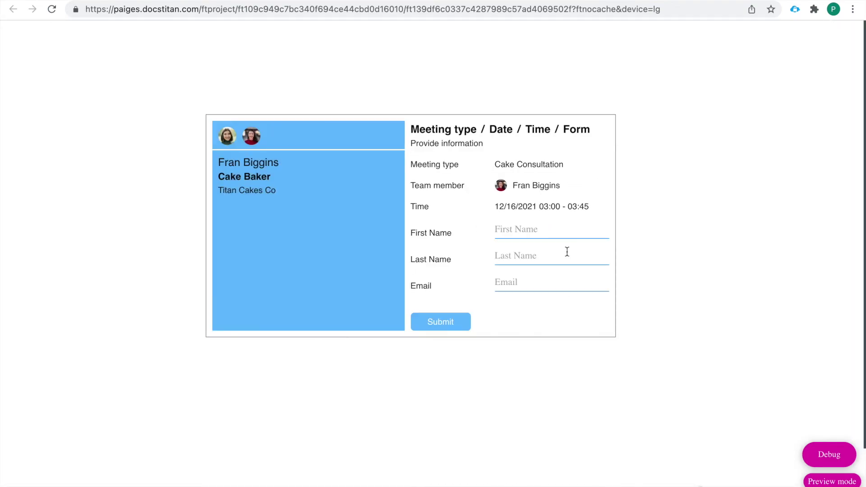
Fill in the booker's first name, last name and e-mail, submit, and confirm the appointment
{"action": "left_click", "coordinate": [533, 230]}
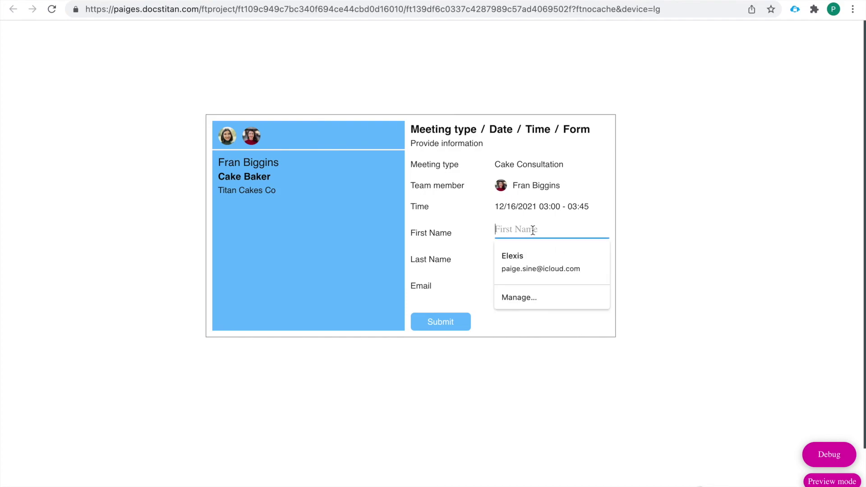
{"action": "left_click", "coordinate": [520, 248]}
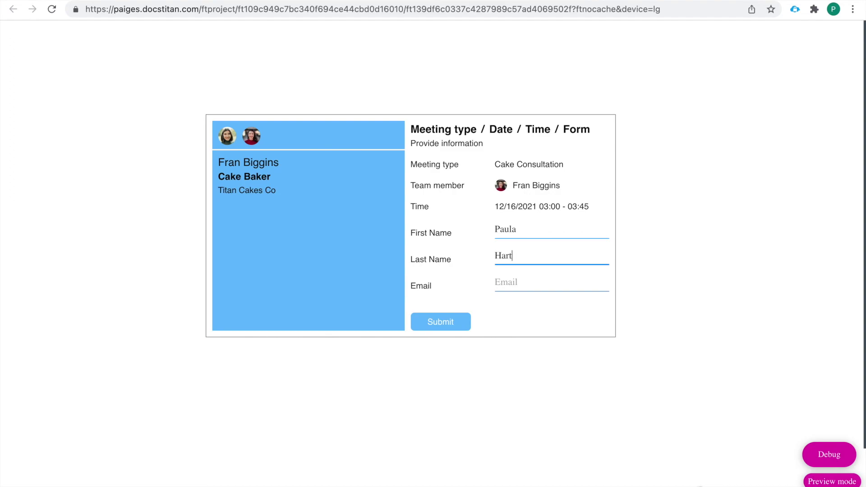
{"action": "left_click", "coordinate": [514, 275]}
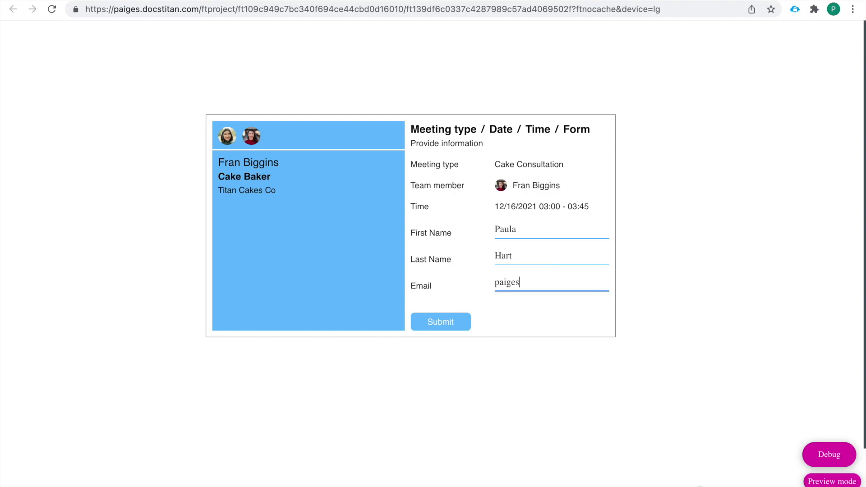
{"action": "left_click", "coordinate": [441, 322]}
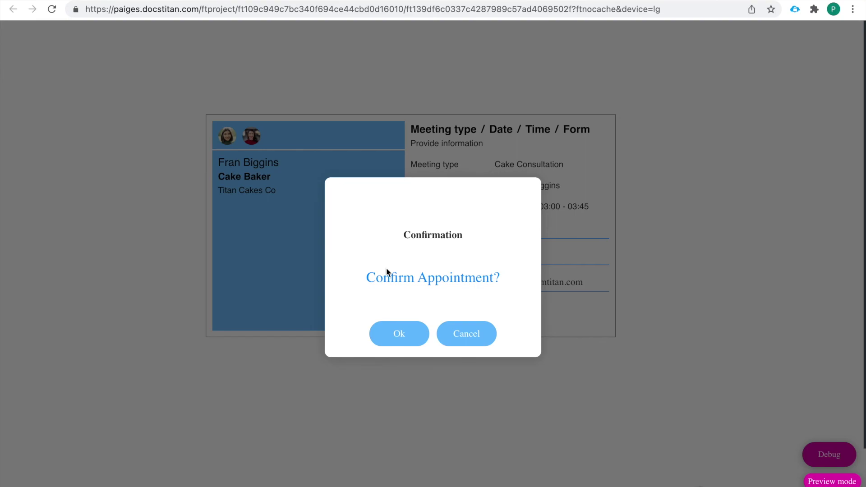
{"action": "left_click_drag", "start_coordinate": [361, 282], "coordinate": [506, 285]}
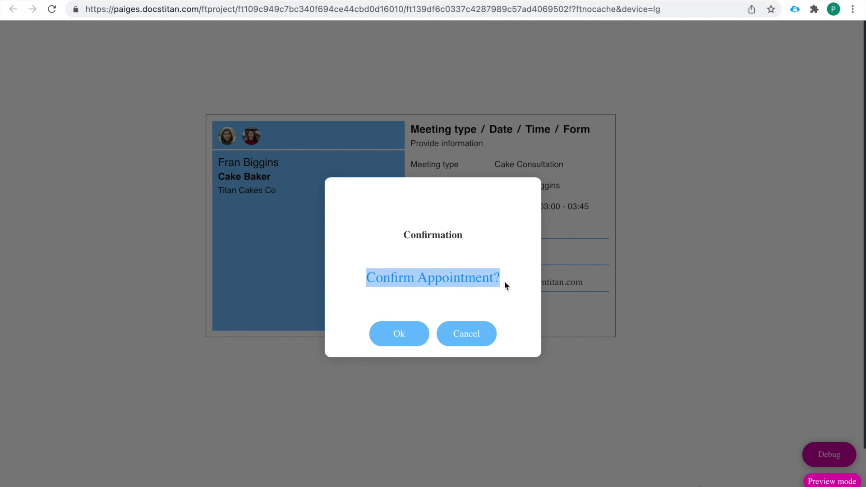
{"action": "left_click", "coordinate": [400, 335]}
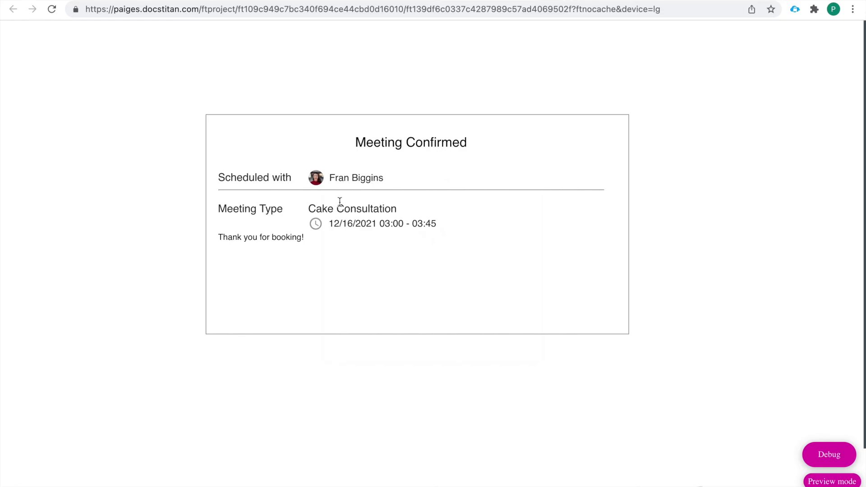
Check the Session Confirmed email in Gmail, then return to the Titan Web editor
{"action": "key", "text": "ctrl+Tab"}
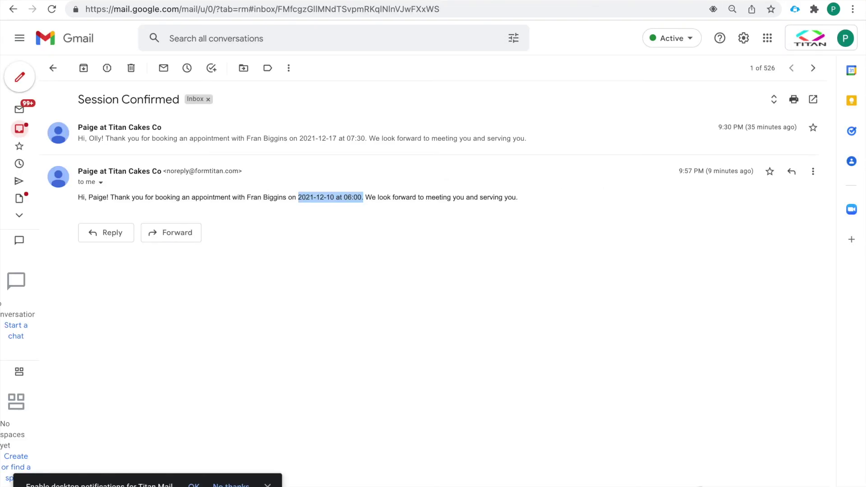
{"action": "left_click", "coordinate": [19, 109]}
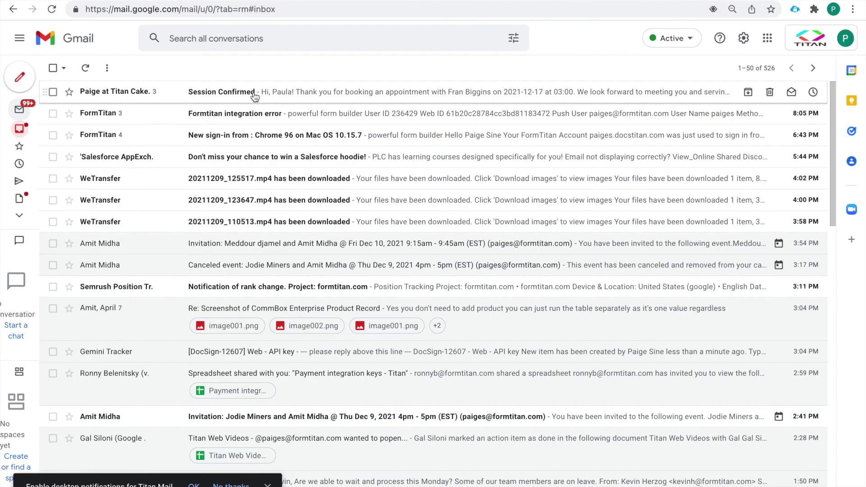
{"action": "left_click", "coordinate": [254, 94]}
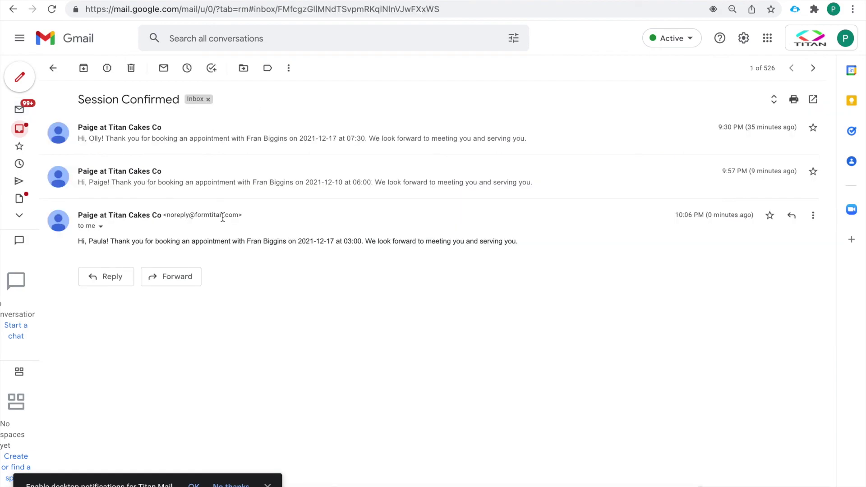
{"action": "key", "text": "ctrl+Tab"}
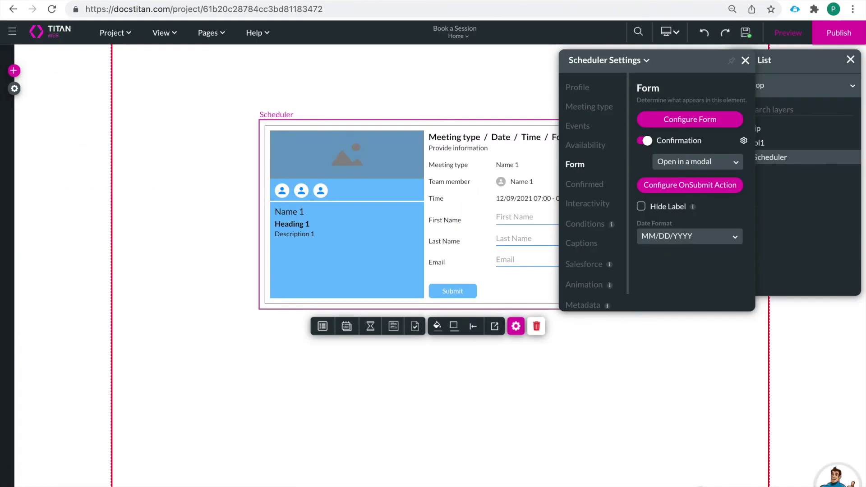
{"action": "left_click", "coordinate": [745, 61]}
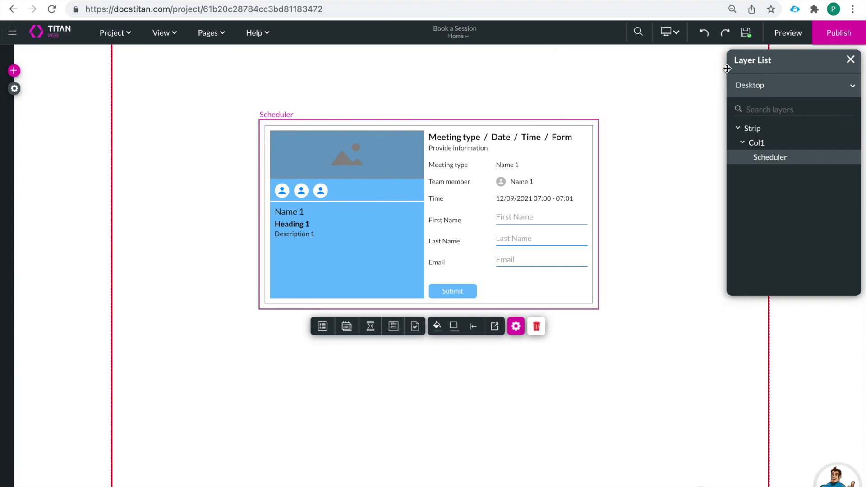